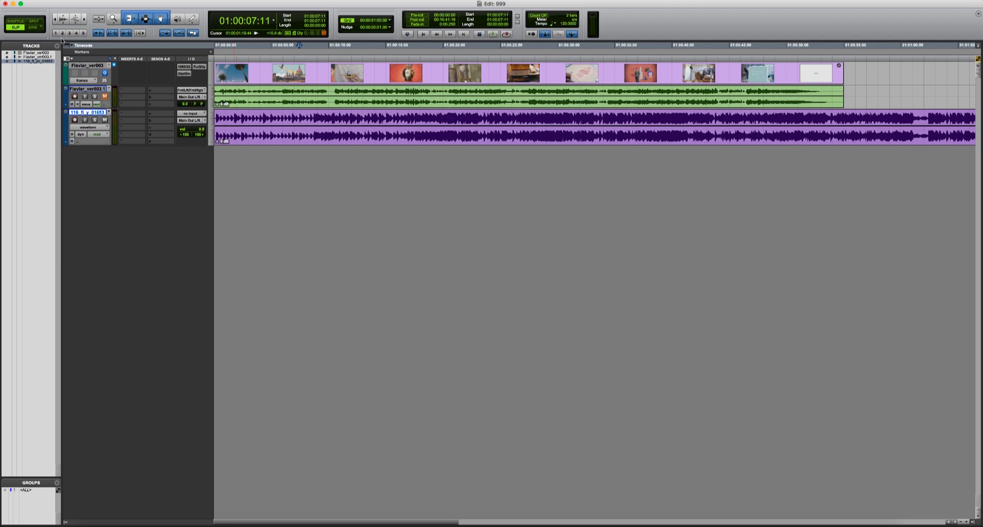
Move the purple music clip freely in Slip mode so that it starts at about 01:00:02:13
{"action": "left_click", "coordinate": [256, 116]}
{"action": "key", "text": "Return"}
{"action": "key", "text": "super+bracketleft"}
{"action": "key", "text": "super+bracketright"}
{"action": "key", "text": "super+bracketright"}
{"action": "key", "text": "super+bracketright"}
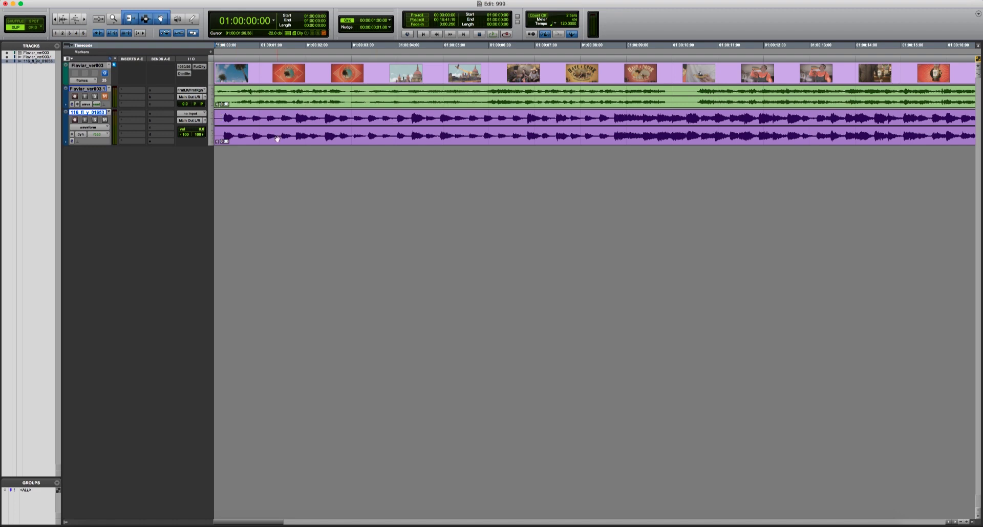
{"action": "left_click_drag", "start_coordinate": [249, 140], "coordinate": [361, 140]}
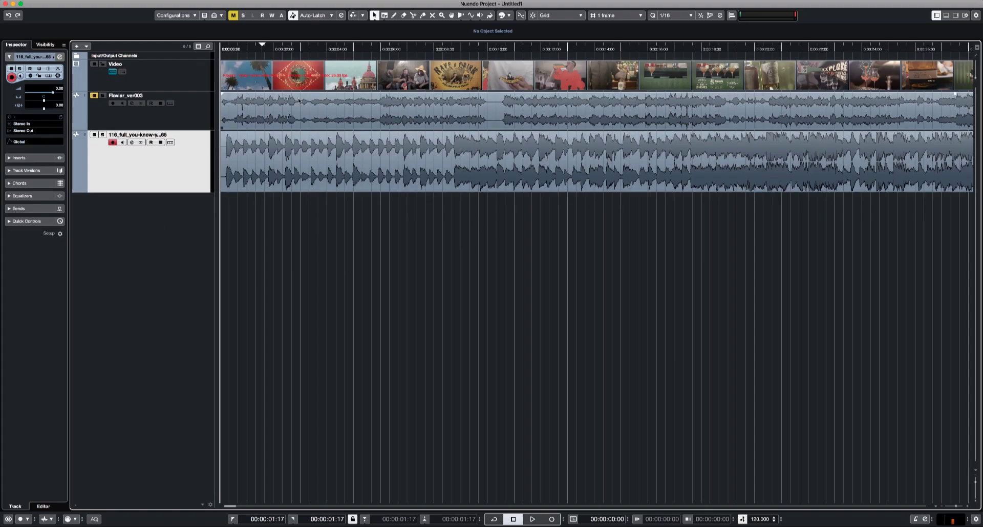
In Nuendo, set the snap grid interval to 1 second and move the music event close to the timeline's start
{"action": "left_click", "coordinate": [534, 16]}
{"action": "left_click_drag", "start_coordinate": [355, 164], "coordinate": [498, 167]}
{"action": "left_click", "coordinate": [615, 15]}
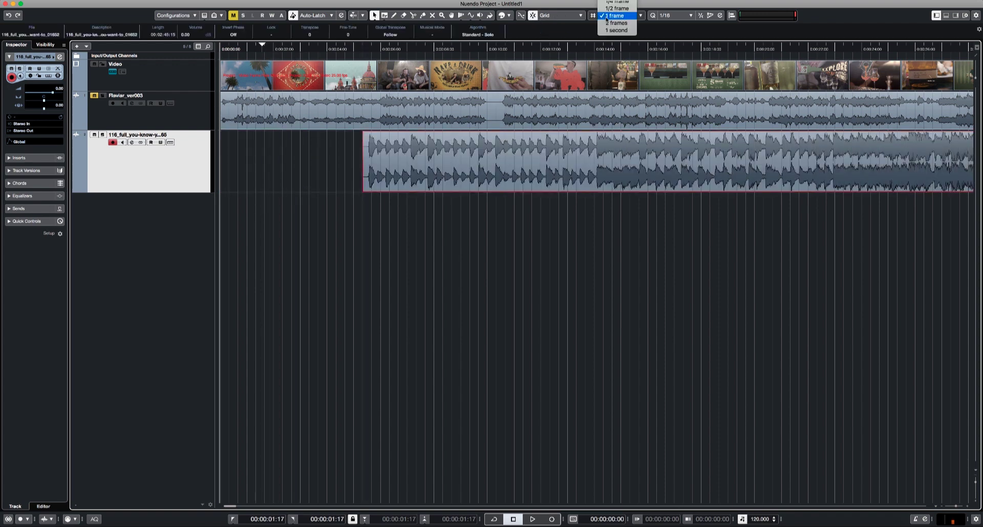
{"action": "left_click", "coordinate": [617, 35]}
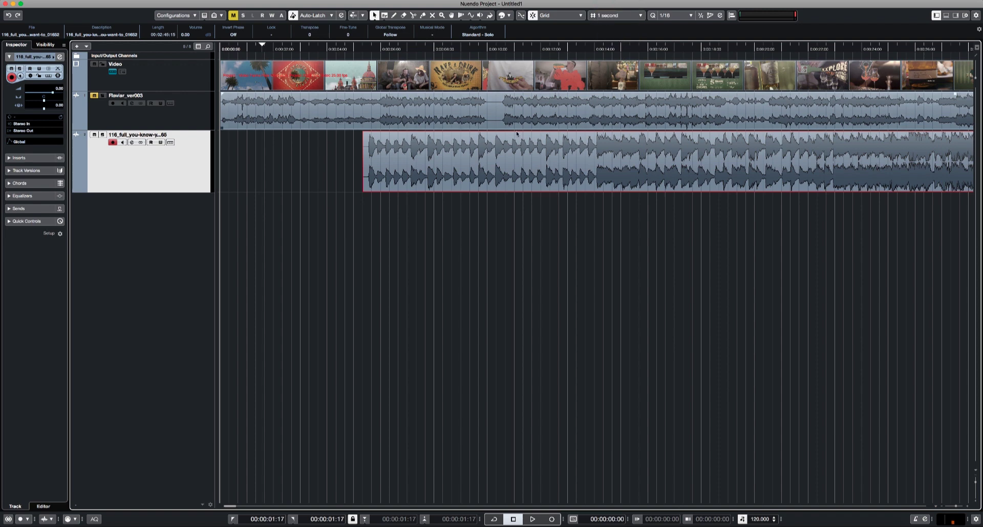
{"action": "left_click_drag", "start_coordinate": [464, 172], "coordinate": [284, 174]}
{"action": "left_click", "coordinate": [533, 15]}
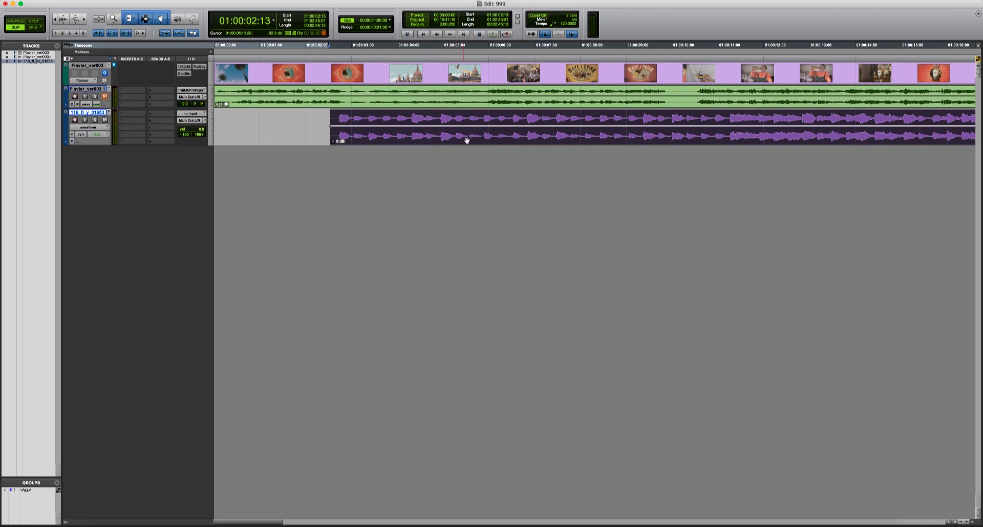
In Pro Tools, move the music clip back to 01:00:00:00 and switch to Shuffle mode
{"action": "left_click_drag", "start_coordinate": [467, 139], "coordinate": [410, 117]}
{"action": "key", "text": "r"}
{"action": "key", "text": "r"}
{"action": "left_click", "coordinate": [316, 117]}
{"action": "left_click", "coordinate": [264, 115]}
{"action": "key", "text": "F1"}
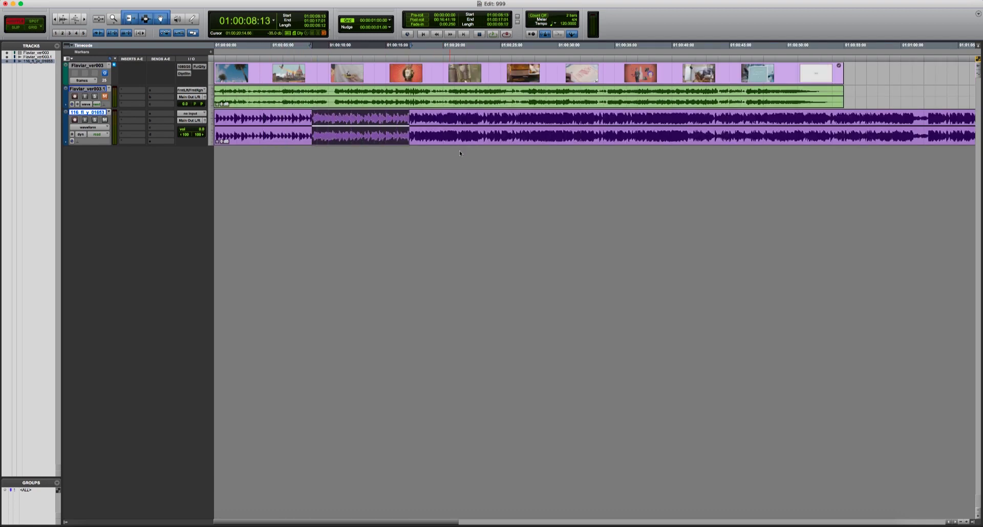
Delete the music clip's section from 01:00:08:13 to 01:00:17:01 in Shuffle mode
{"action": "key", "text": "Delete"}
{"action": "left_click", "coordinate": [562, 143]}
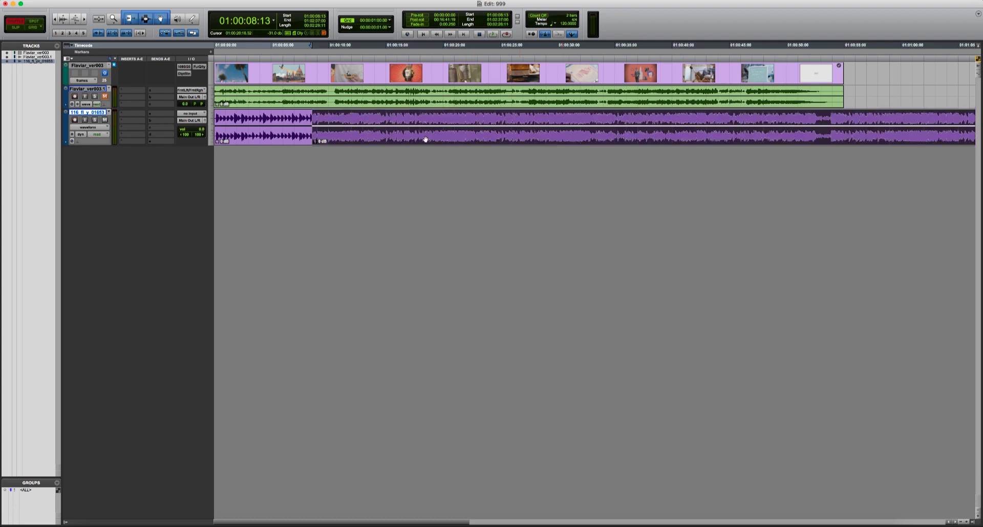
{"action": "left_click", "coordinate": [289, 139]}
{"action": "left_click", "coordinate": [408, 116]}
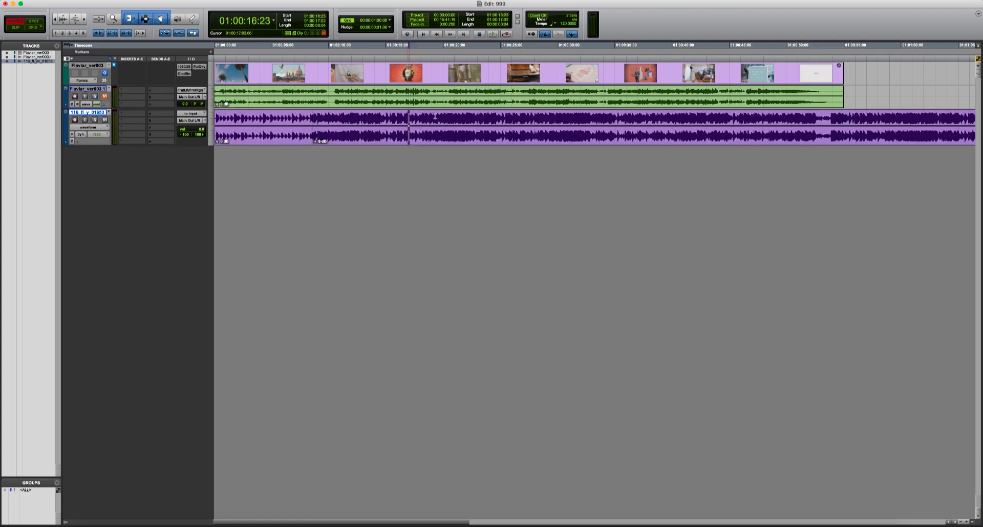
Delete two more music sections, one starting at about 01:00:16:23 and one from 01:00:28:01 to 01:00:34:14
{"action": "left_click_drag", "start_coordinate": [409, 117], "coordinate": [468, 118]}
{"action": "key", "text": "Delete"}
{"action": "left_click_drag", "start_coordinate": [536, 121], "coordinate": [613, 123]}
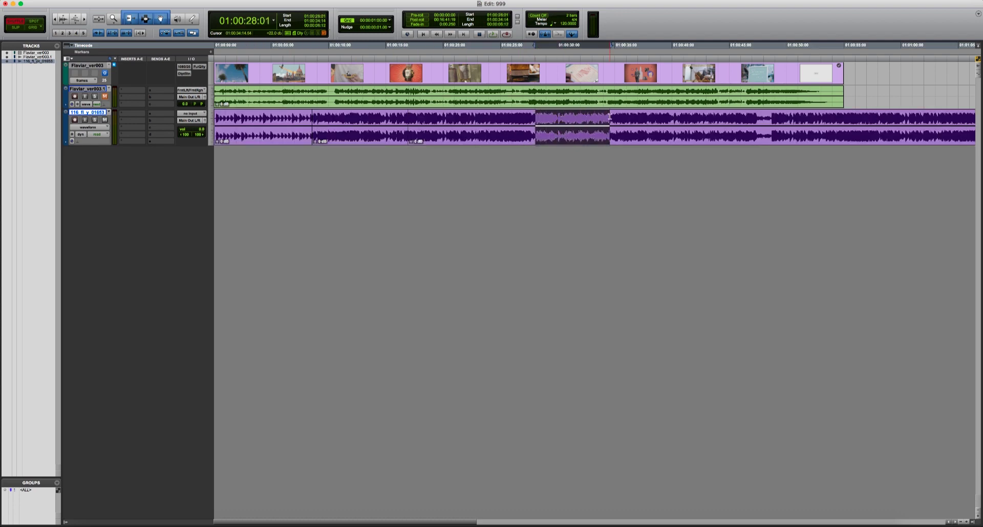
{"action": "key", "text": "Delete"}
Undo the three section deletions in the music clip and clear the selection
{"action": "key", "text": "super+z"}
{"action": "key", "text": "super+z"}
{"action": "key", "text": "super+z"}
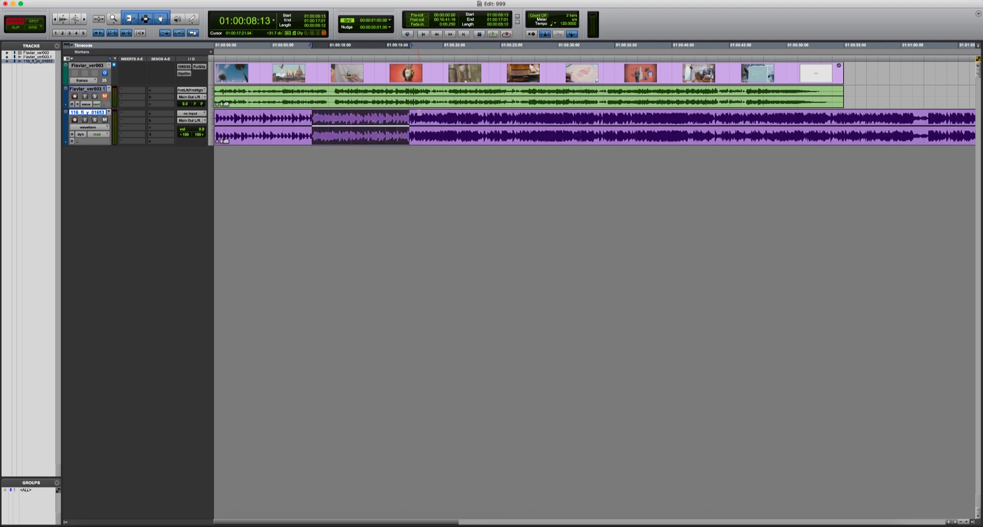
{"action": "left_click", "coordinate": [419, 113]}
{"action": "left_click", "coordinate": [367, 118]}
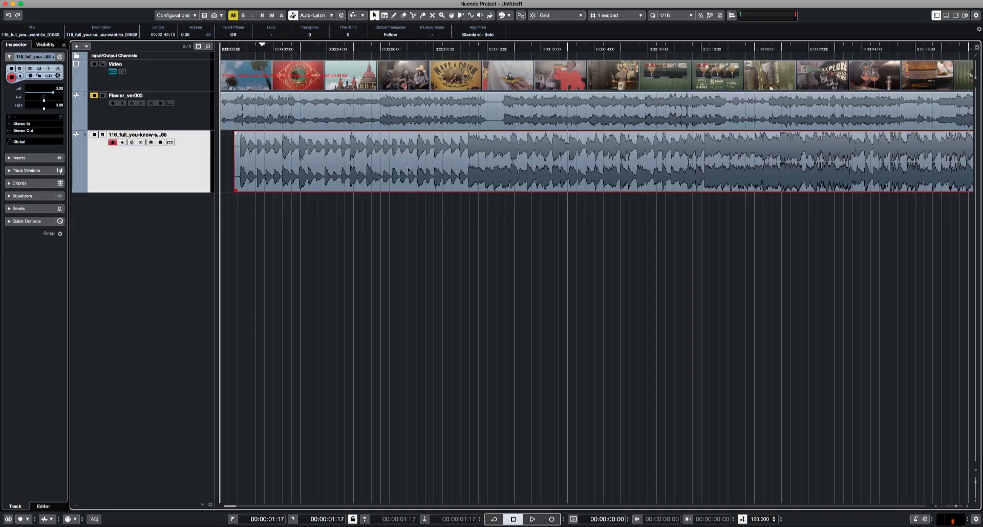
In Nuendo, move the music event to the start of the timeline and set the snap type to Shuffle
{"action": "left_click_drag", "start_coordinate": [408, 170], "coordinate": [394, 170]}
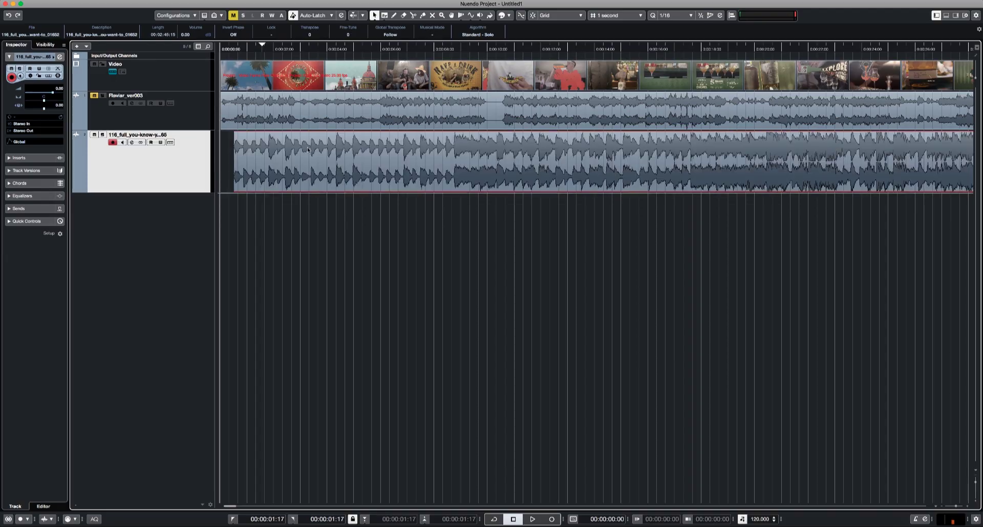
{"action": "left_click", "coordinate": [564, 15]}
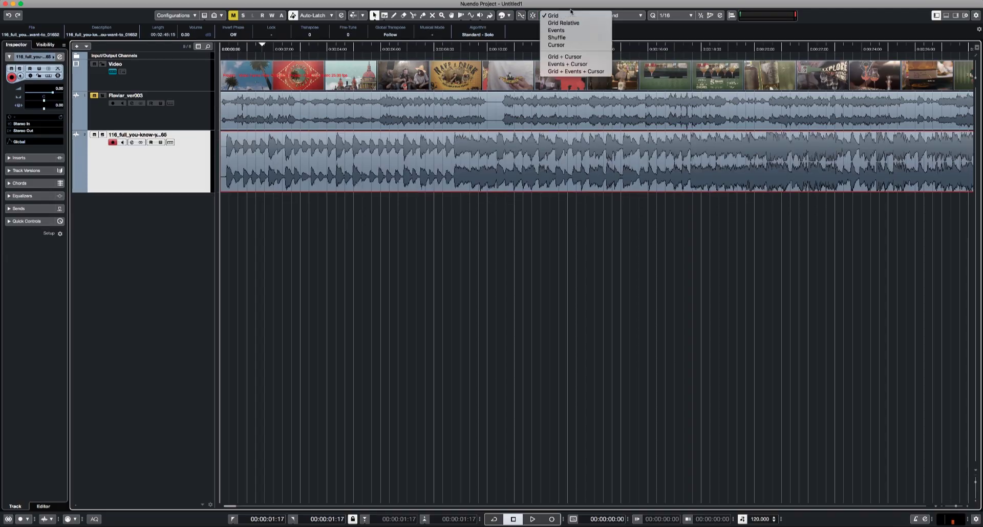
{"action": "left_click", "coordinate": [557, 37]}
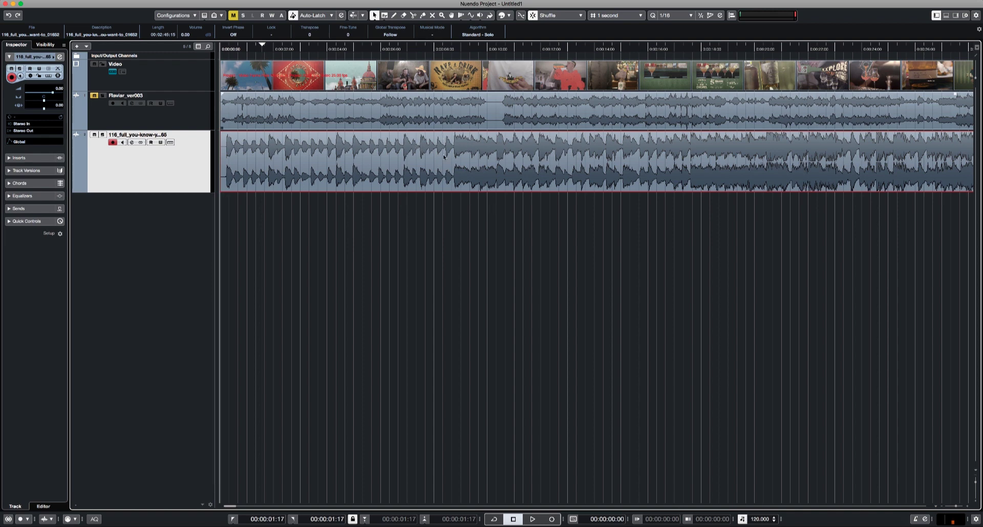
Split off and delete two music sections of about 4 seconds each, starting at about 7 and 12 seconds
{"action": "left_click", "coordinate": [410, 164], "text": "alt"}
{"action": "left_click", "coordinate": [517, 164], "text": "alt"}
{"action": "key", "text": "Delete"}
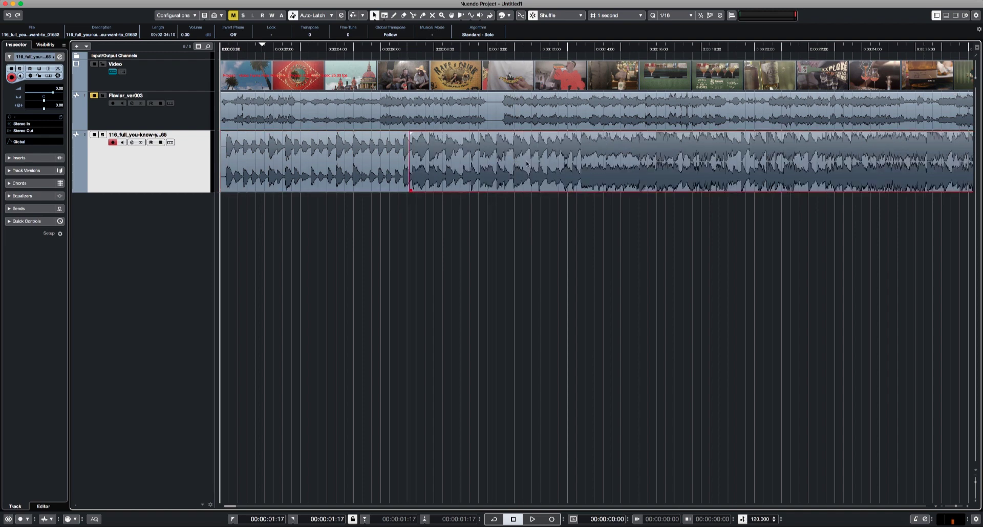
{"action": "left_click", "coordinate": [539, 159], "text": "alt"}
{"action": "left_click", "coordinate": [645, 163], "text": "alt"}
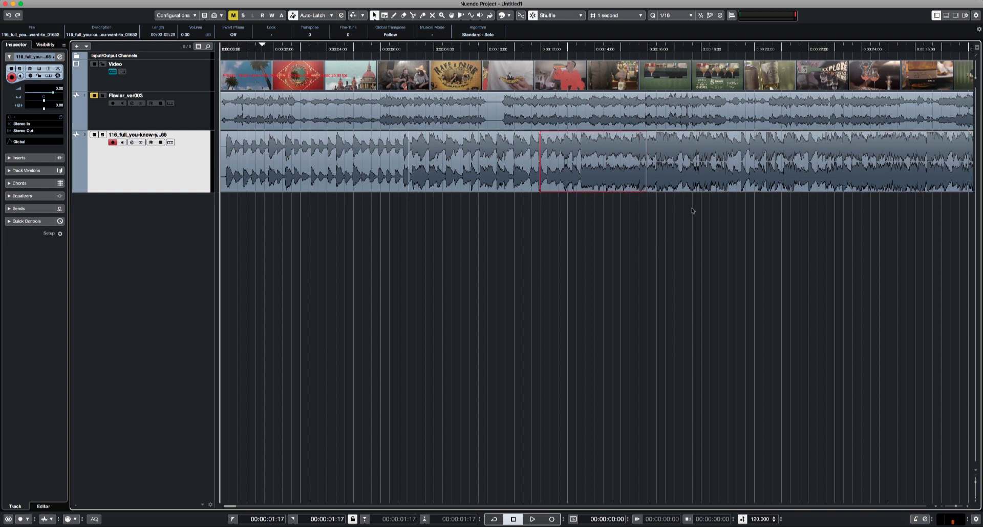
{"action": "key", "text": "Delete"}
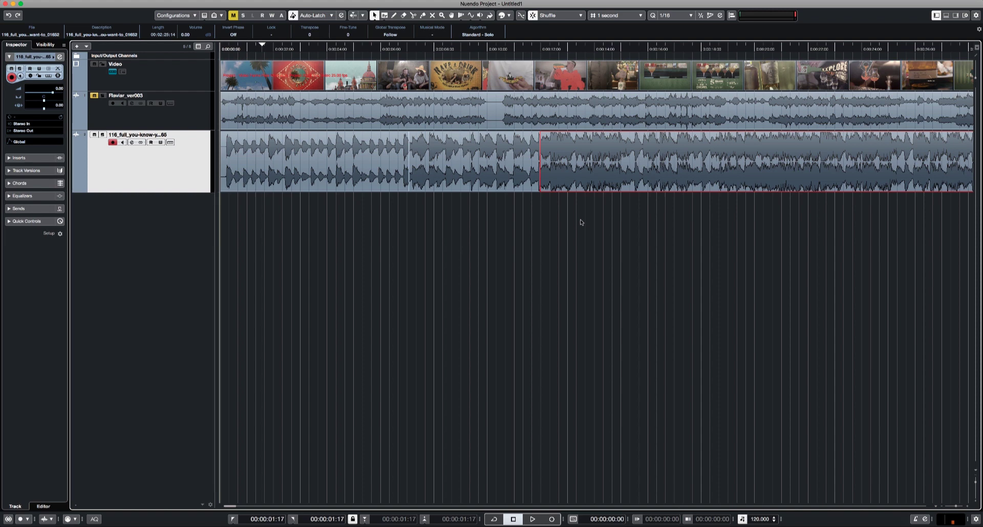
{"action": "left_click", "coordinate": [452, 160]}
{"action": "left_click", "coordinate": [358, 157]}
{"action": "left_click", "coordinate": [469, 156]}
{"action": "left_click", "coordinate": [583, 154]}
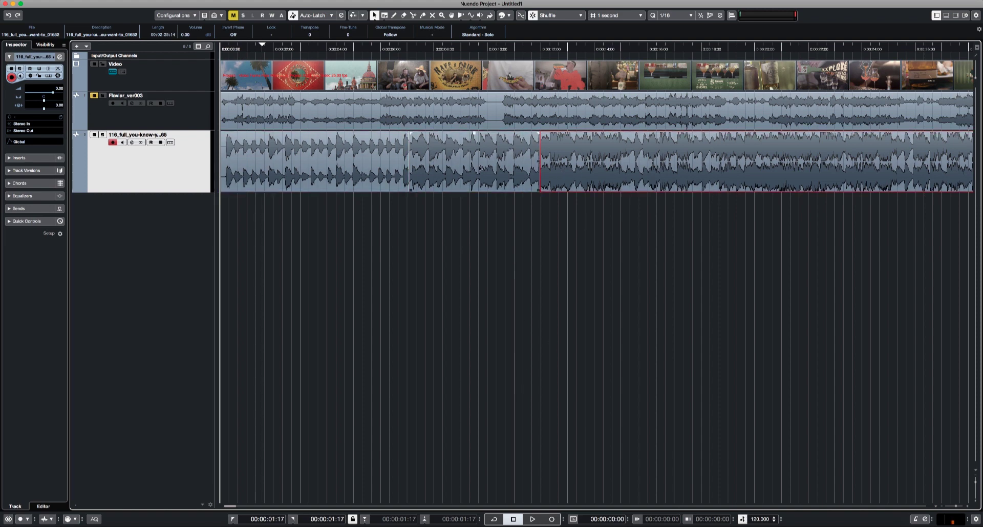
Set the snap type back to Grid and delete the second and third pieces of the music event
{"action": "left_click", "coordinate": [361, 163]}
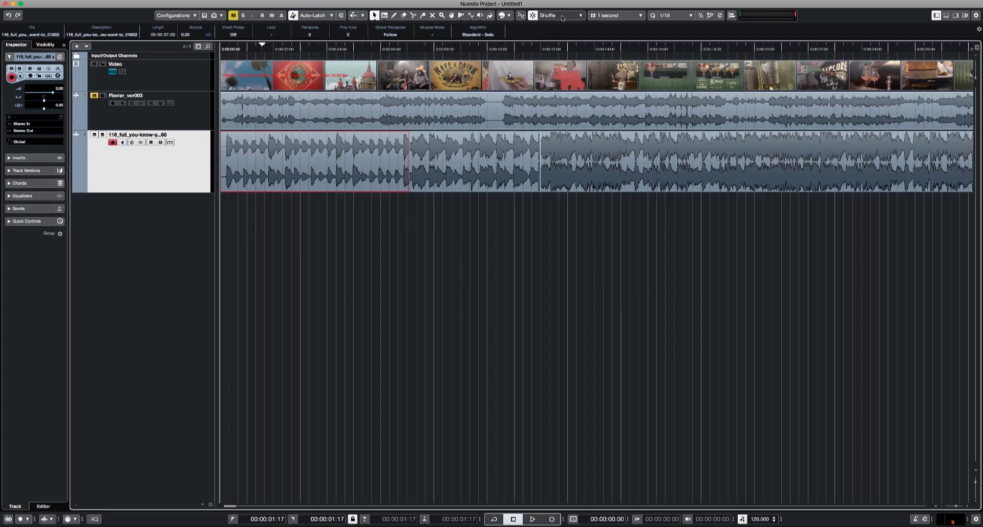
{"action": "left_click", "coordinate": [561, 16]}
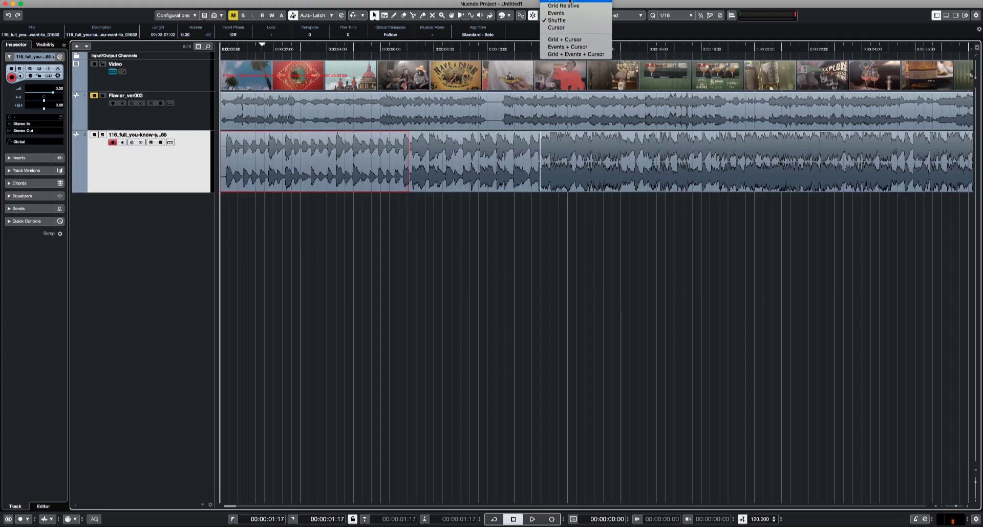
{"action": "left_click", "coordinate": [570, 2]}
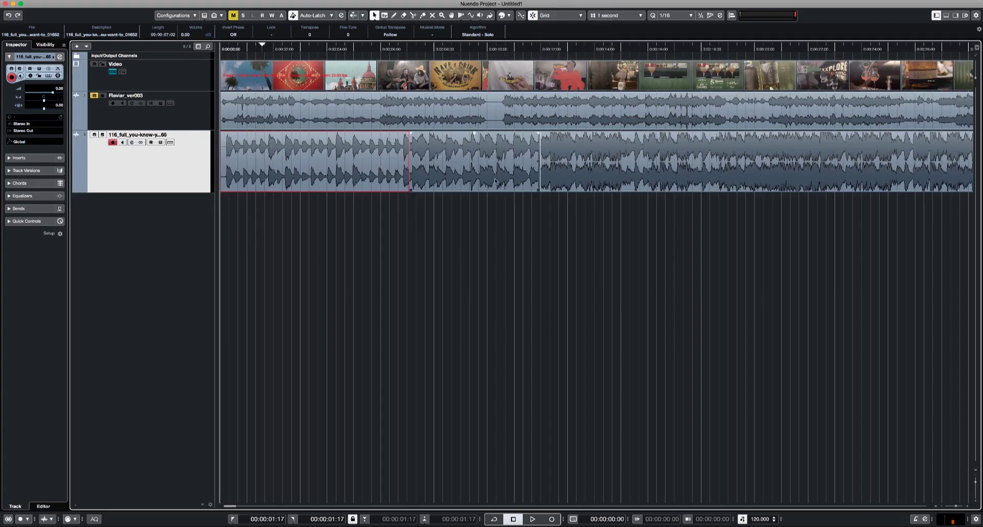
{"action": "left_click_drag", "start_coordinate": [504, 227], "coordinate": [577, 177]}
{"action": "key", "text": "Delete"}
Move the remaining music event to start at about 10 seconds, and check the grid interval and ruler format choices
{"action": "left_click_drag", "start_coordinate": [311, 176], "coordinate": [552, 175]}
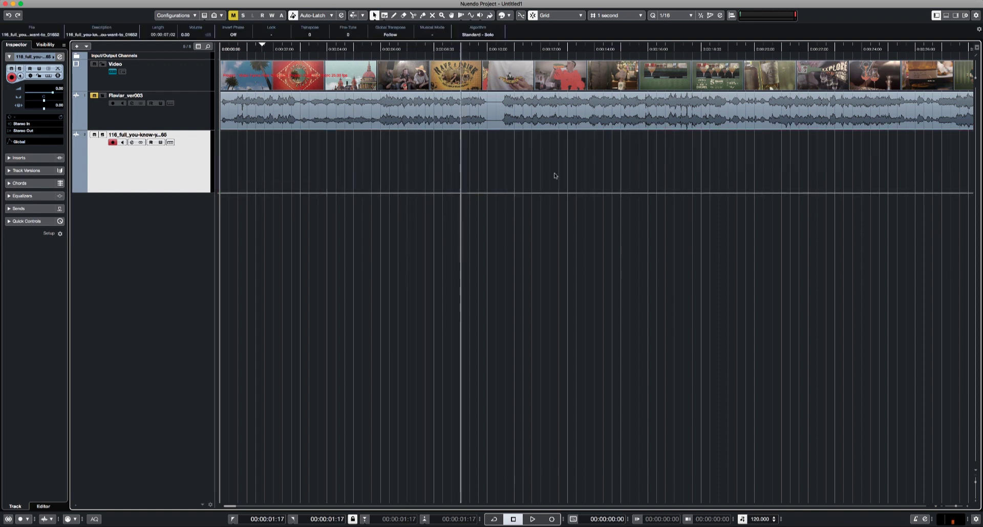
{"action": "left_click", "coordinate": [620, 15]}
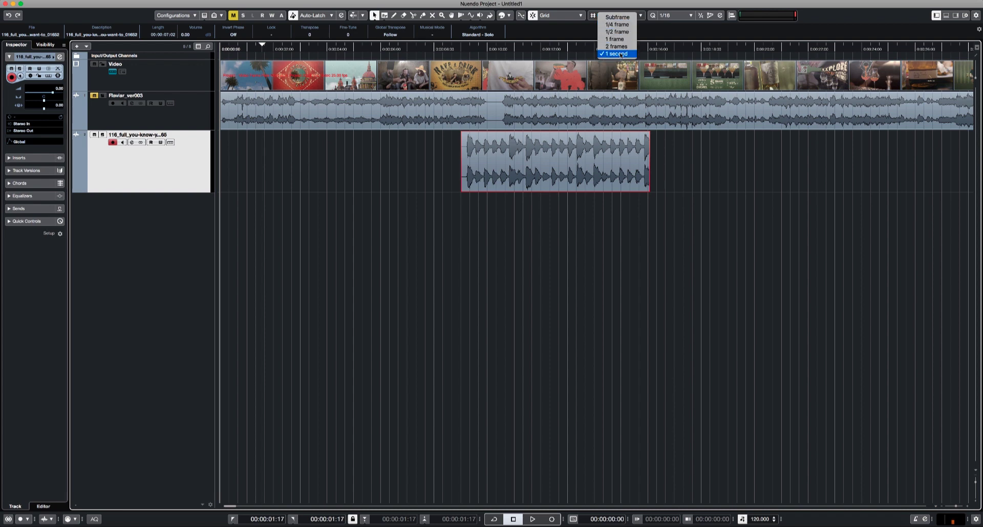
{"action": "left_click", "coordinate": [644, 32]}
{"action": "left_click_drag", "start_coordinate": [552, 174], "coordinate": [578, 174]}
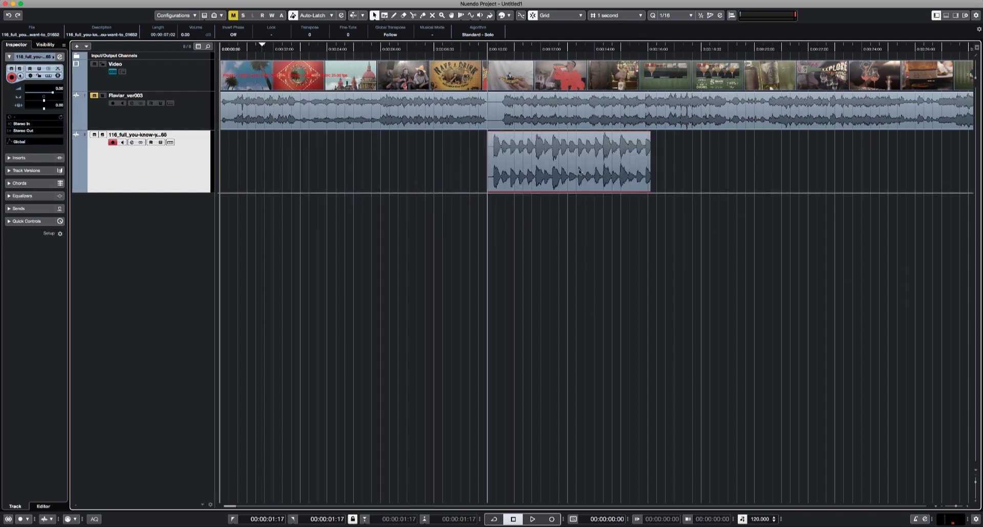
{"action": "right_click", "coordinate": [594, 46]}
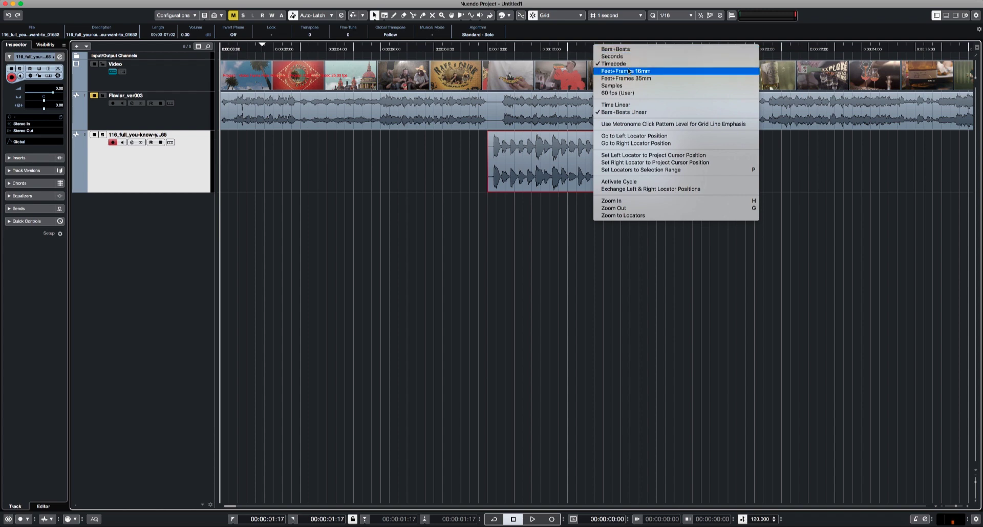
{"action": "left_click", "coordinate": [624, 87]}
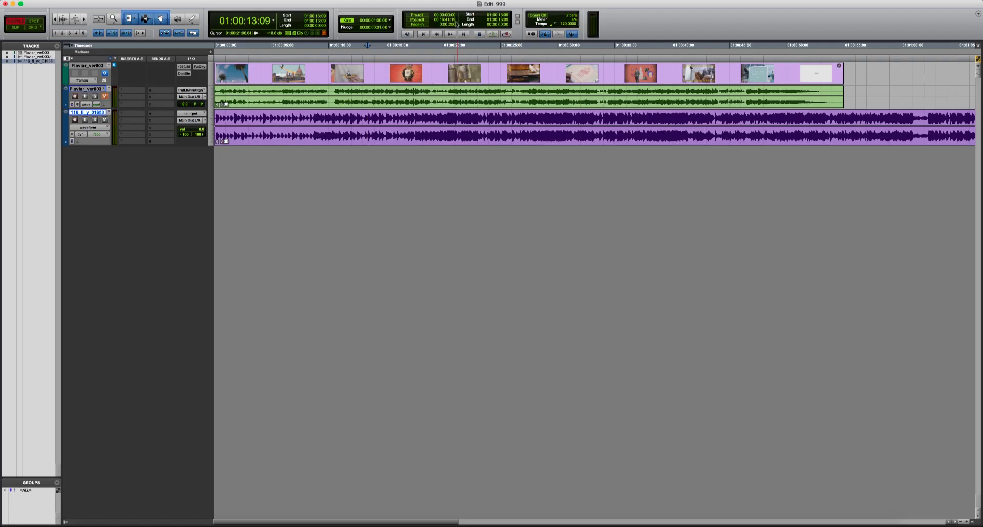
In Pro Tools, switch to Spot mode and spot the music clip to a start time of 01:01:00:00
{"action": "key", "text": "F3"}
{"action": "left_click", "coordinate": [457, 141]}
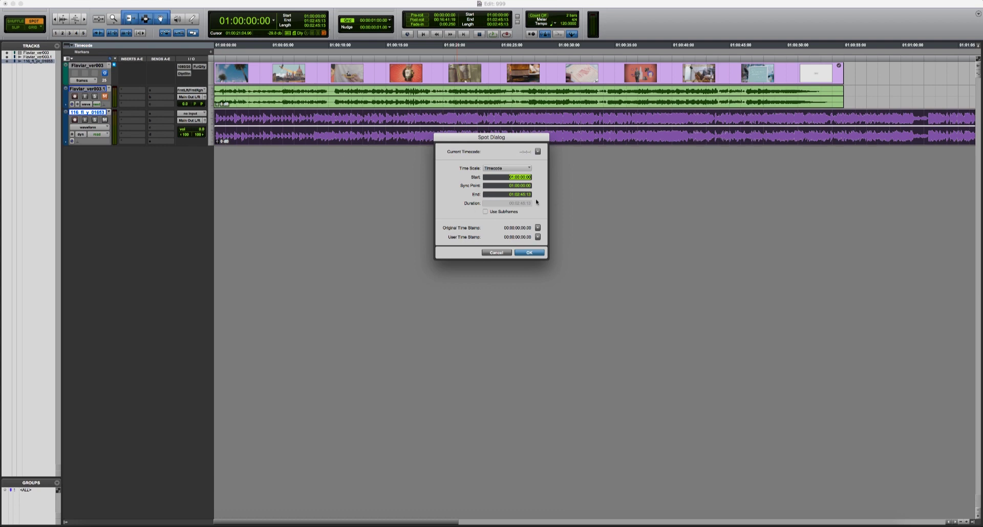
{"action": "left_click", "coordinate": [519, 177]}
{"action": "type", "text": "1:"}
{"action": "key", "text": "Return"}
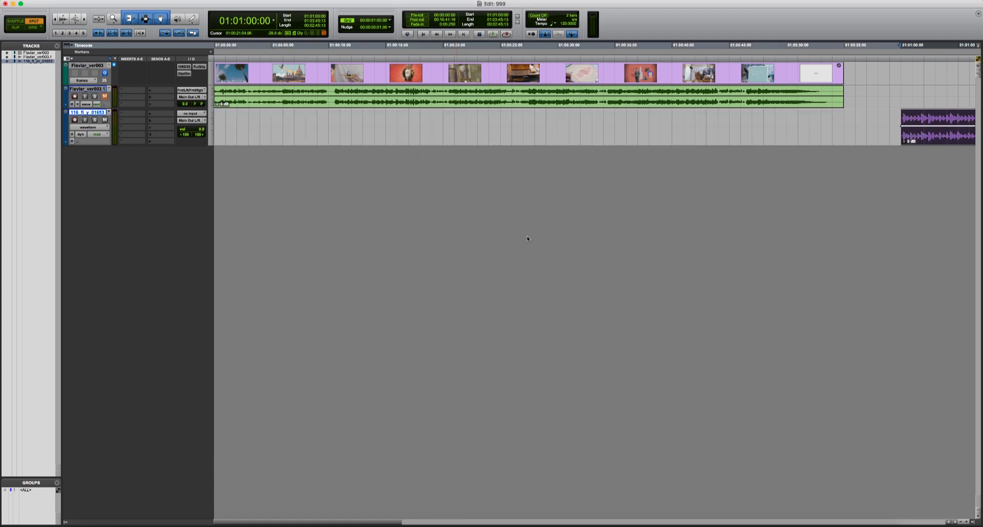
Review the music clip's start, sync point and end times in the Spot dialog
{"action": "left_click", "coordinate": [941, 143]}
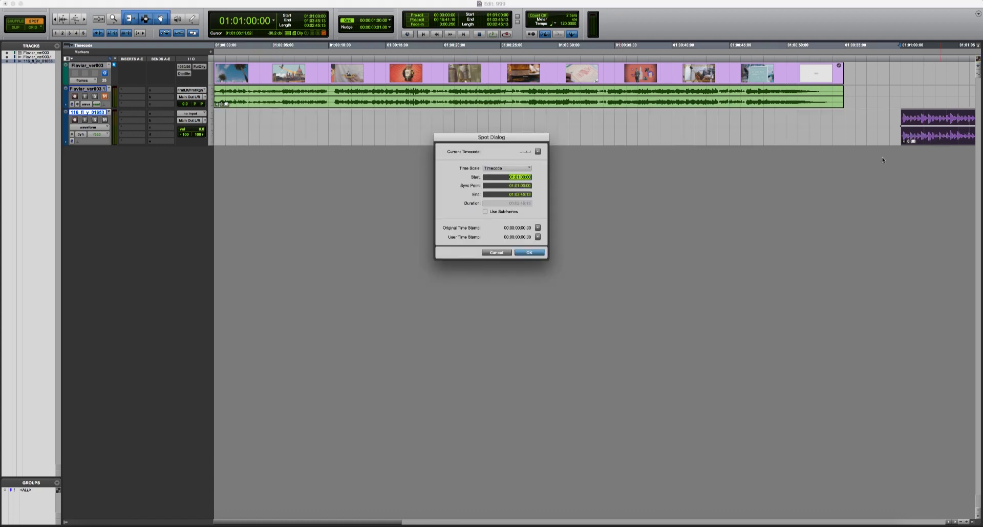
{"action": "left_click", "coordinate": [529, 253]}
{"action": "left_click", "coordinate": [928, 140]}
{"action": "left_click", "coordinate": [496, 253]}
Switch to Slip mode and move the music clip back near the session's start
{"action": "left_click", "coordinate": [16, 27]}
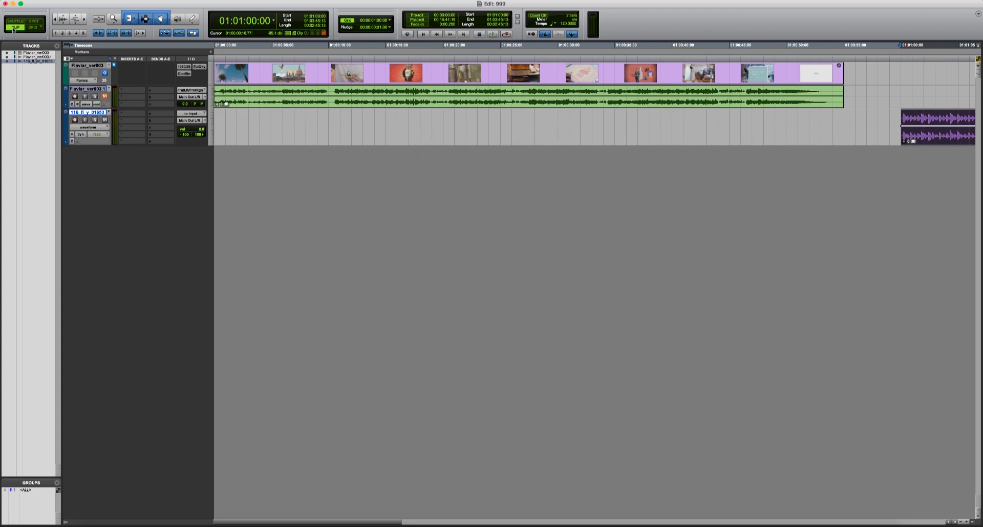
{"action": "left_click_drag", "start_coordinate": [932, 141], "coordinate": [319, 139]}
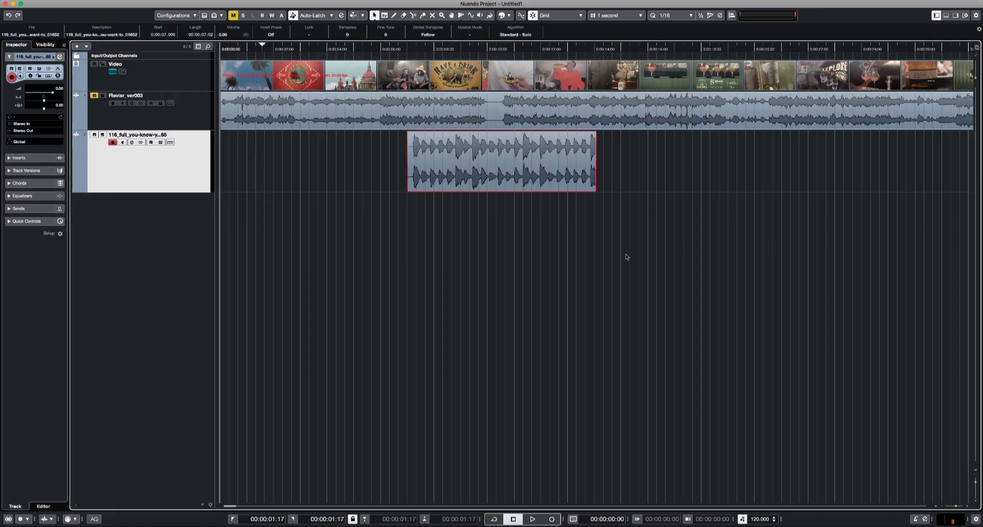
In Nuendo, check the info line's field options and raise the music event's start time by one second and one minute
{"action": "left_click_drag", "start_coordinate": [626, 255], "coordinate": [495, 188]}
{"action": "left_click", "coordinate": [979, 29]}
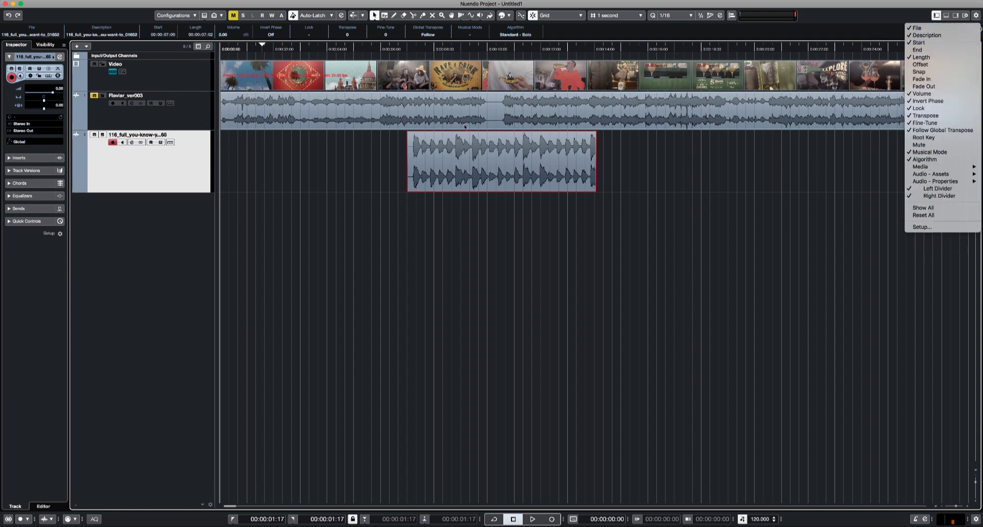
{"action": "left_click", "coordinate": [300, 240]}
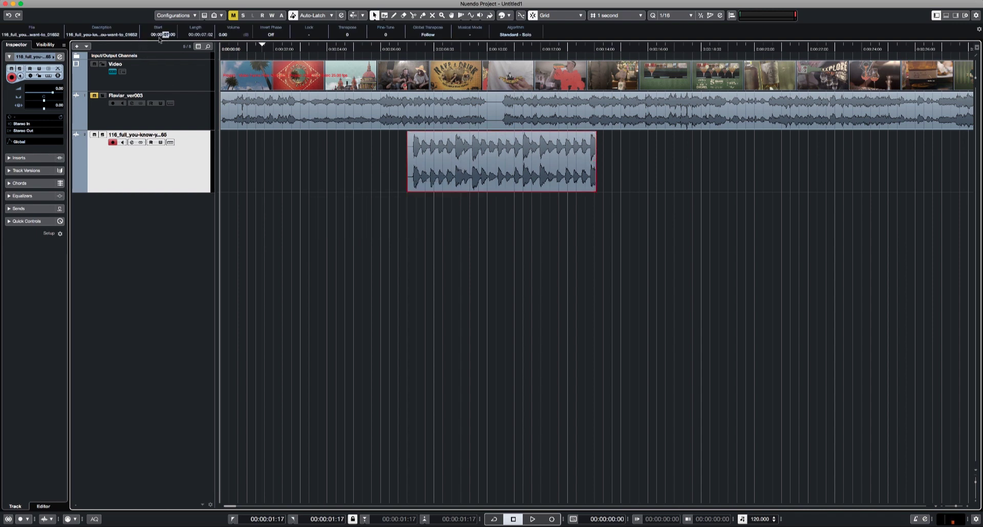
{"action": "scroll", "coordinate": [160, 38], "scroll_direction": "up", "scroll_amount": 1}
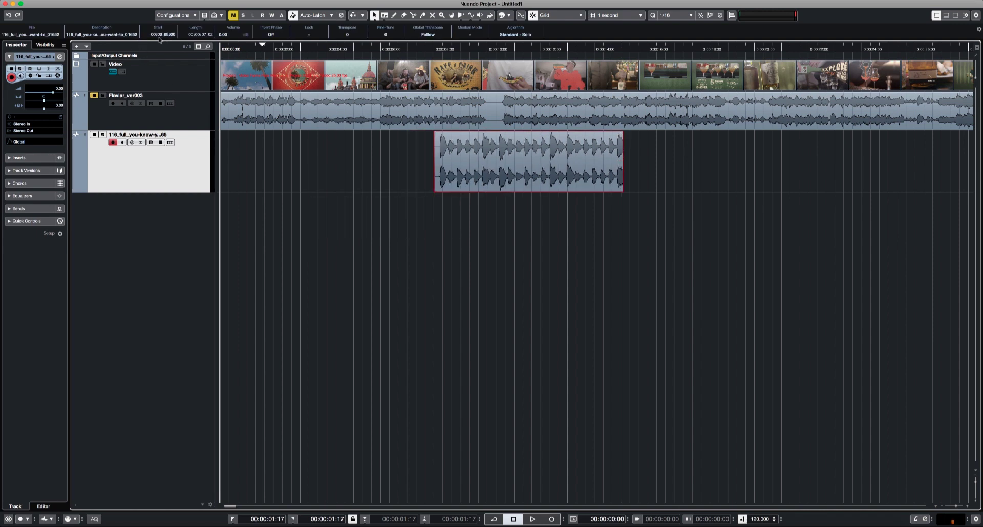
{"action": "scroll", "coordinate": [160, 34], "scroll_direction": "up", "scroll_amount": 1}
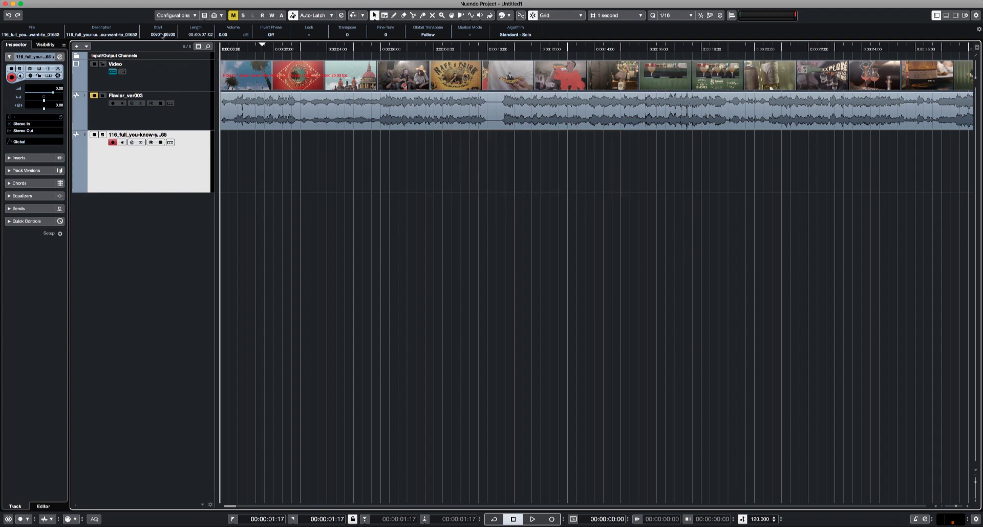
{"action": "key", "text": "g"}
{"action": "key", "text": "g"}
{"action": "key", "text": "g"}
{"action": "key", "text": "g"}
{"action": "key", "text": "g"}
{"action": "key", "text": "g"}
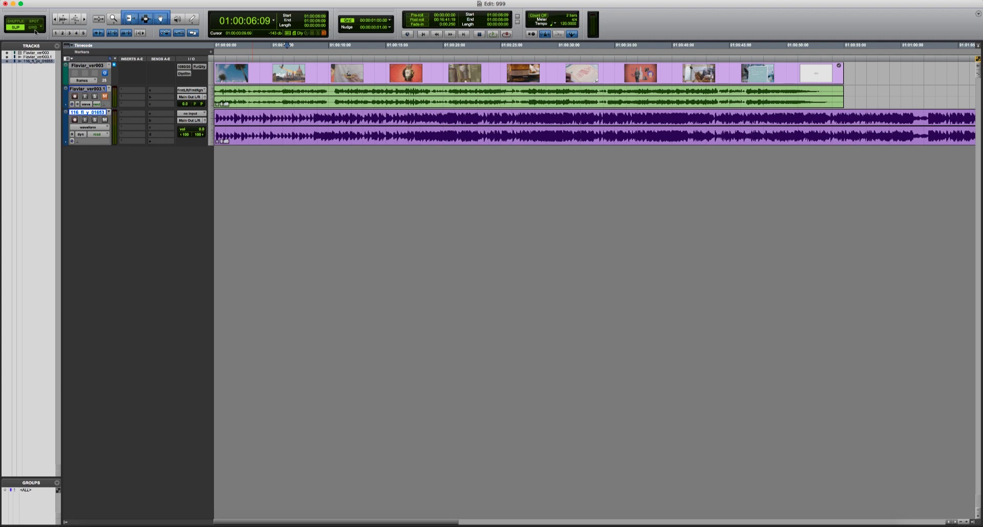
In Pro Tools, switch to Grid mode and move the music clip to start at 01:00:14:00
{"action": "left_click", "coordinate": [33, 27]}
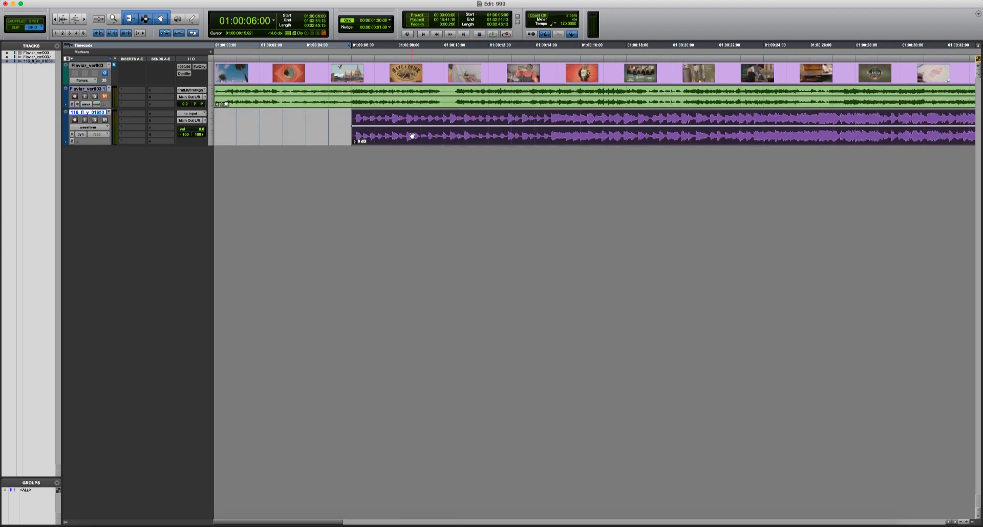
{"action": "left_click_drag", "start_coordinate": [412, 135], "coordinate": [594, 135]}
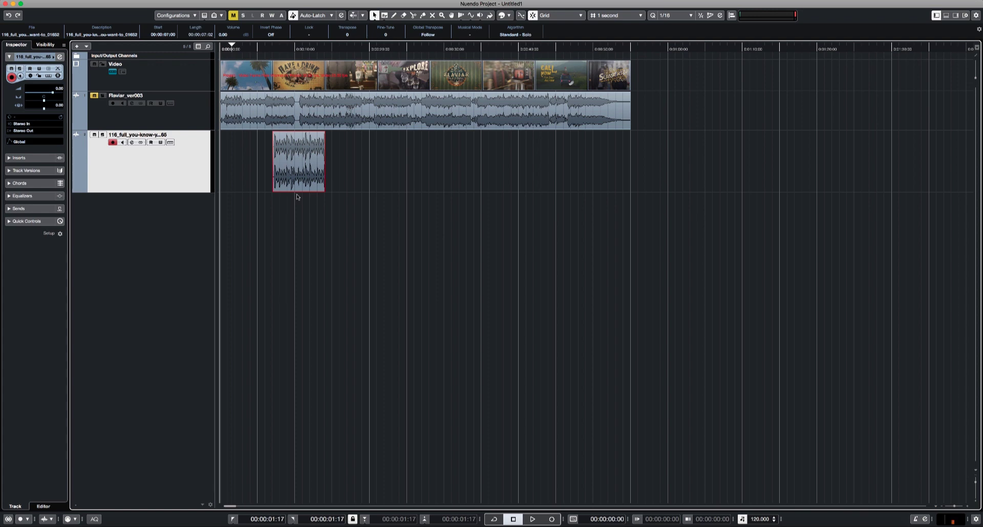
In Nuendo, with the snap type on Grid, move the music event to start at 00:00:14:00
{"action": "key", "text": "h"}
{"action": "key", "text": "h"}
{"action": "key", "text": "h"}
{"action": "key", "text": "h"}
{"action": "key", "text": "h"}
{"action": "key", "text": "h"}
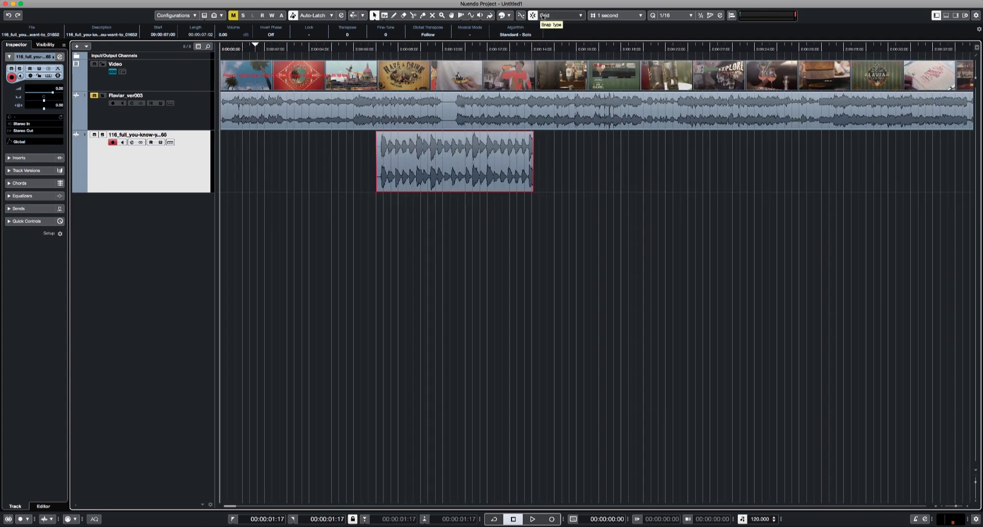
{"action": "left_click_drag", "start_coordinate": [397, 187], "coordinate": [549, 187]}
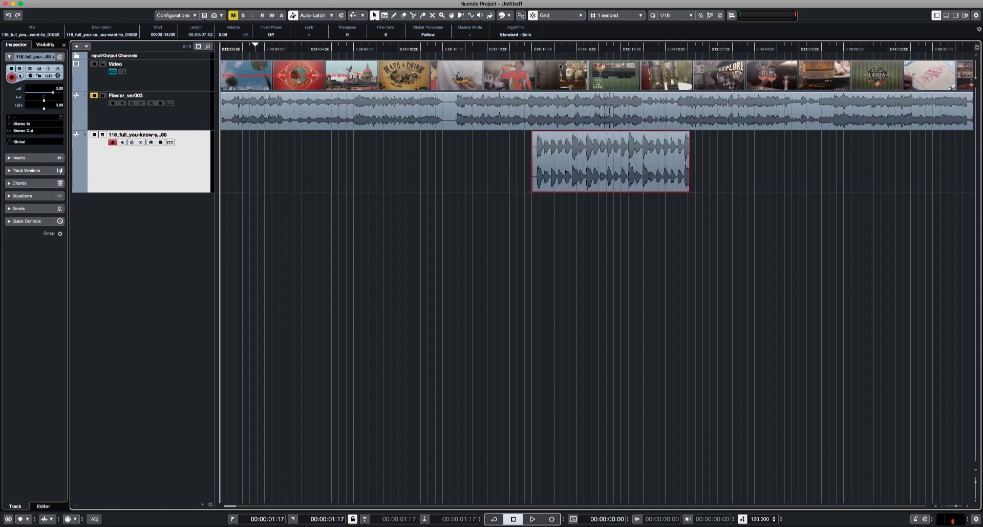
Set the ruler's time format to Seconds and move the music event along the grid to start at 19 seconds
{"action": "right_click", "coordinate": [555, 48]}
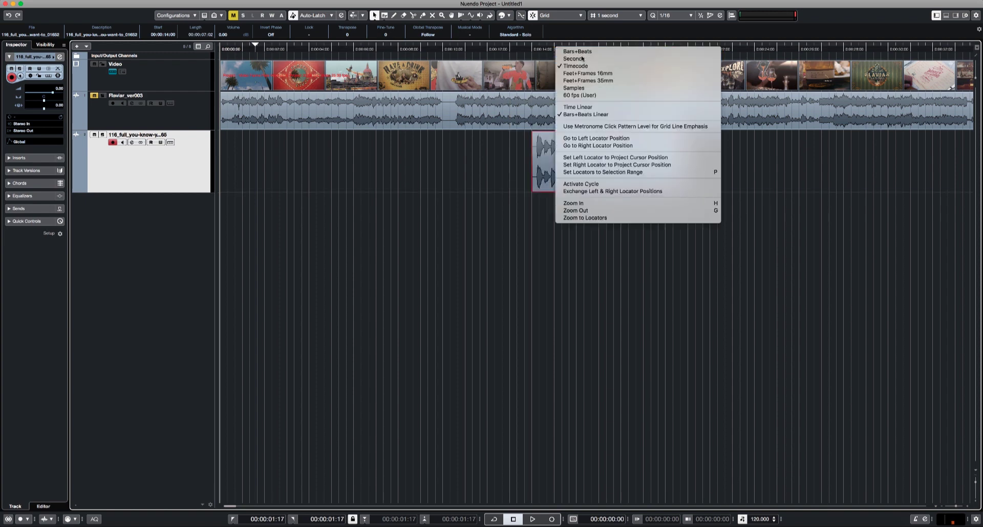
{"action": "left_click", "coordinate": [577, 59]}
{"action": "left_click_drag", "start_coordinate": [565, 173], "coordinate": [693, 179]}
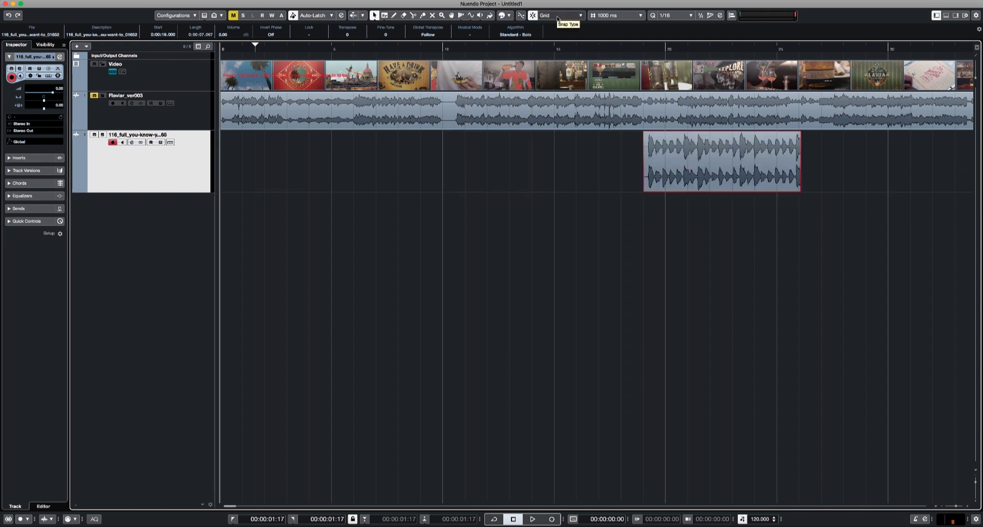
{"action": "left_click", "coordinate": [557, 17]}
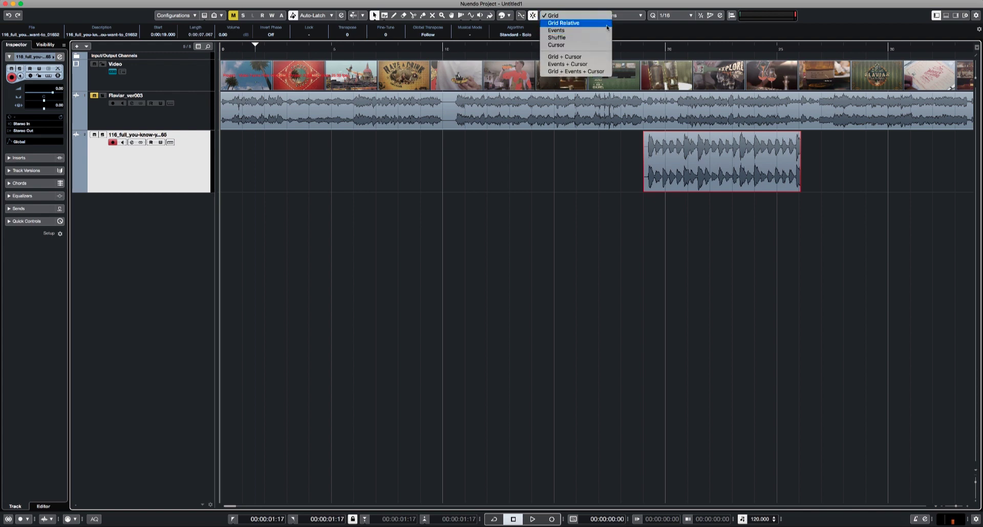
{"action": "left_click", "coordinate": [673, 38]}
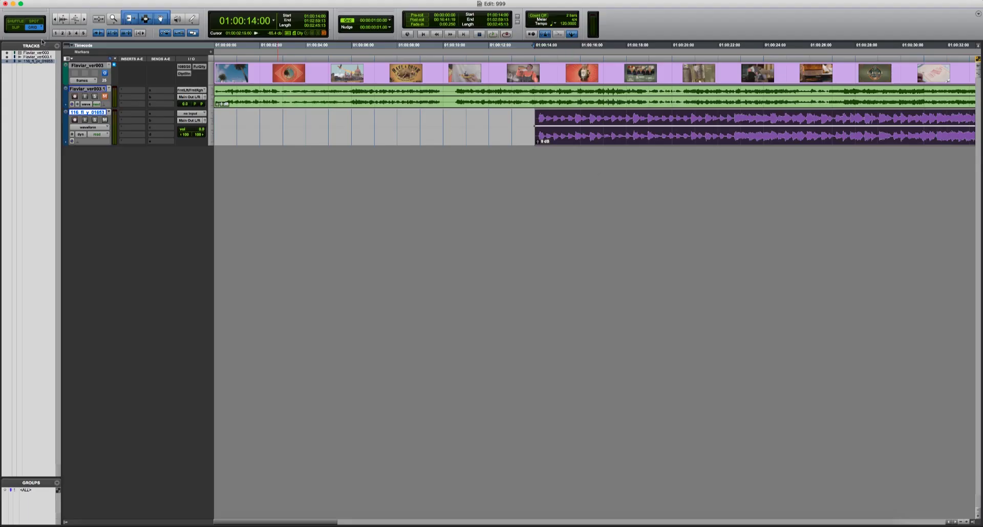
In Pro Tools, switch to Slip mode and move the music clip slightly earlier, off the grid, to 01:00:13:10
{"action": "left_click", "coordinate": [40, 29]}
{"action": "left_click", "coordinate": [23, 28]}
{"action": "left_click", "coordinate": [527, 121]}
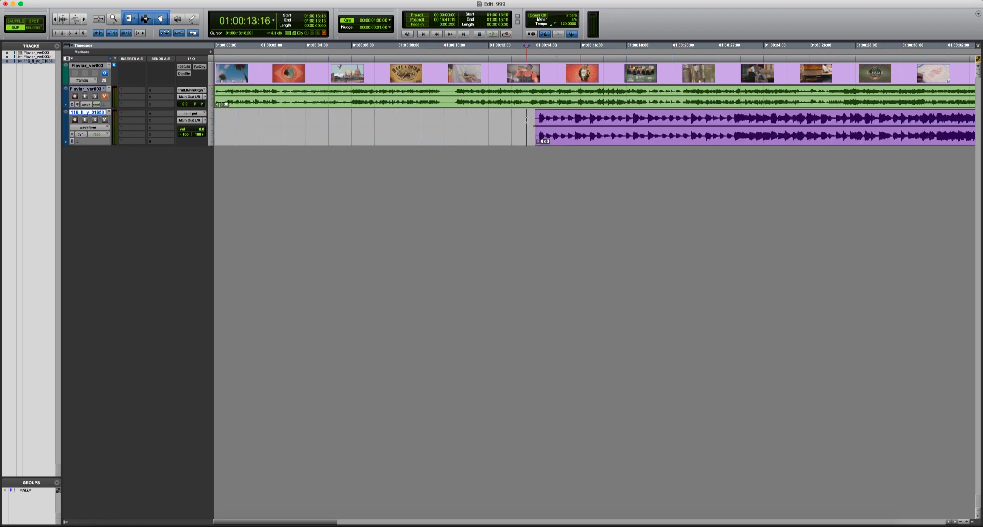
{"action": "left_click_drag", "start_coordinate": [590, 142], "coordinate": [577, 142]}
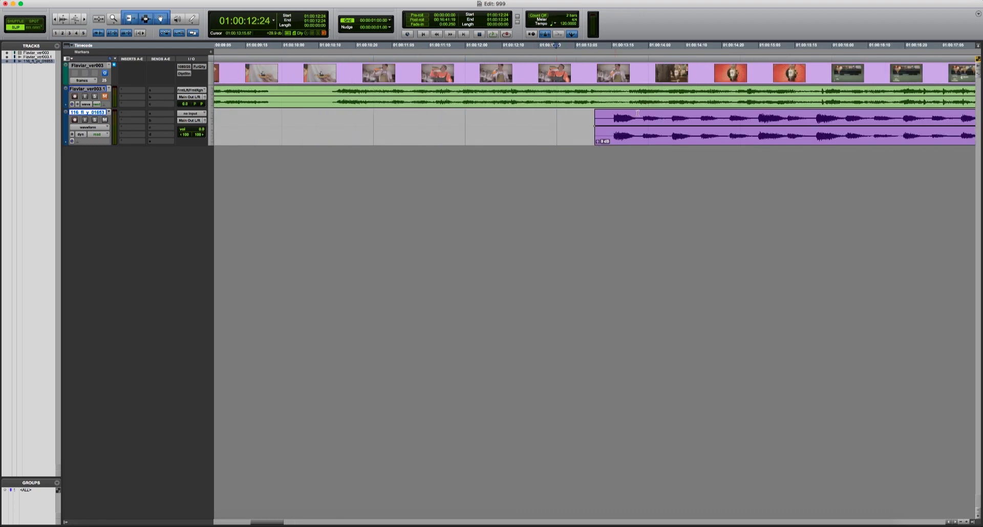
{"action": "left_click", "coordinate": [648, 118]}
{"action": "left_click", "coordinate": [644, 140]}
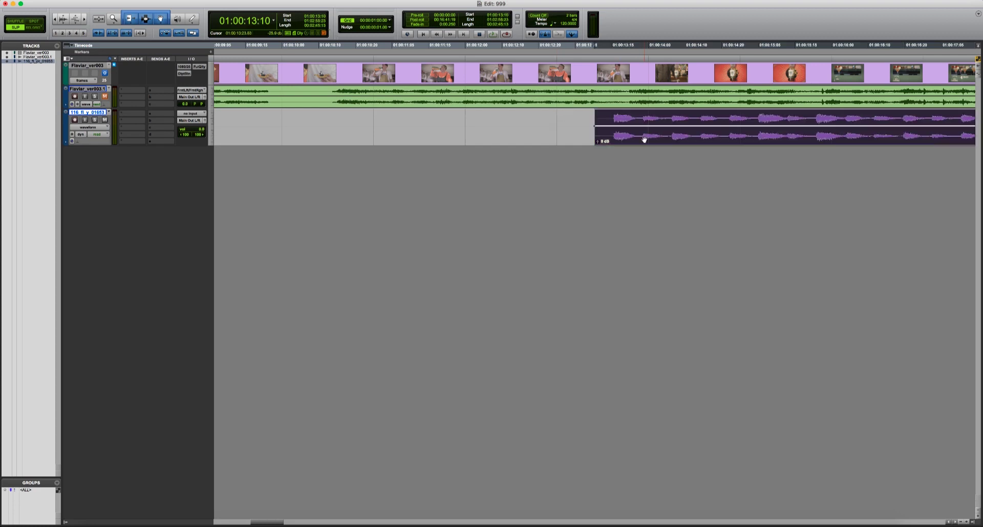
Switch to Relative Grid mode and move the music clip earlier in one-second increments, preserving its offset from the grid lines
{"action": "left_click", "coordinate": [34, 28]}
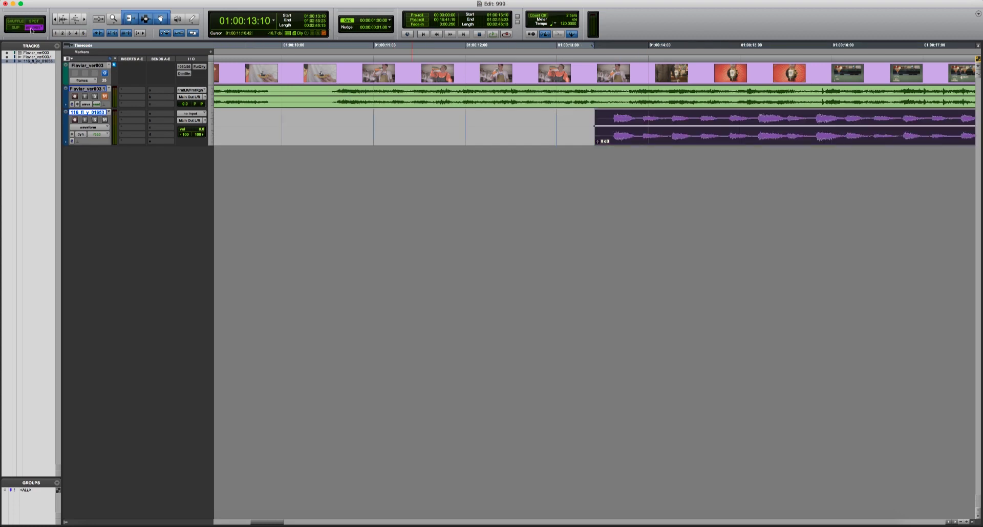
{"action": "key", "text": "r"}
{"action": "left_click_drag", "start_coordinate": [613, 140], "coordinate": [449, 135]}
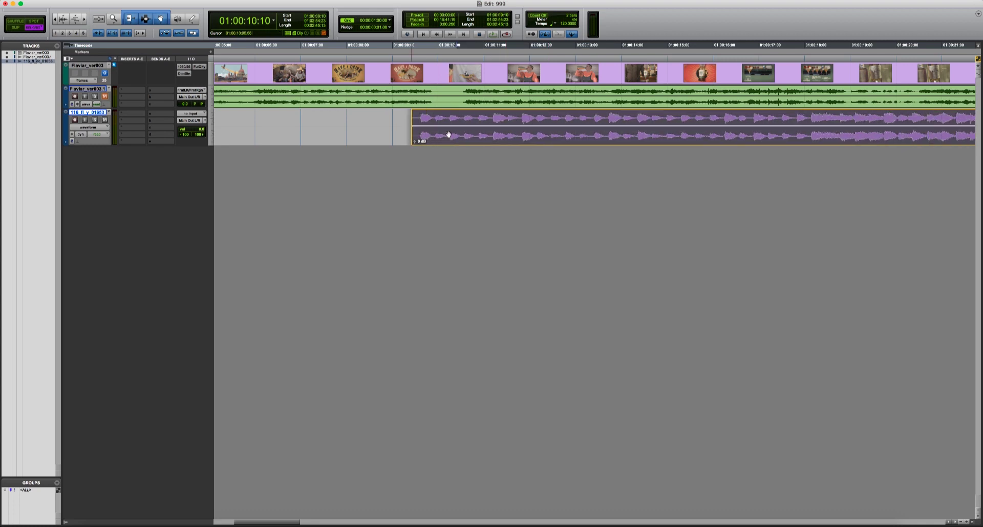
{"action": "left_click_drag", "start_coordinate": [450, 134], "coordinate": [468, 136]}
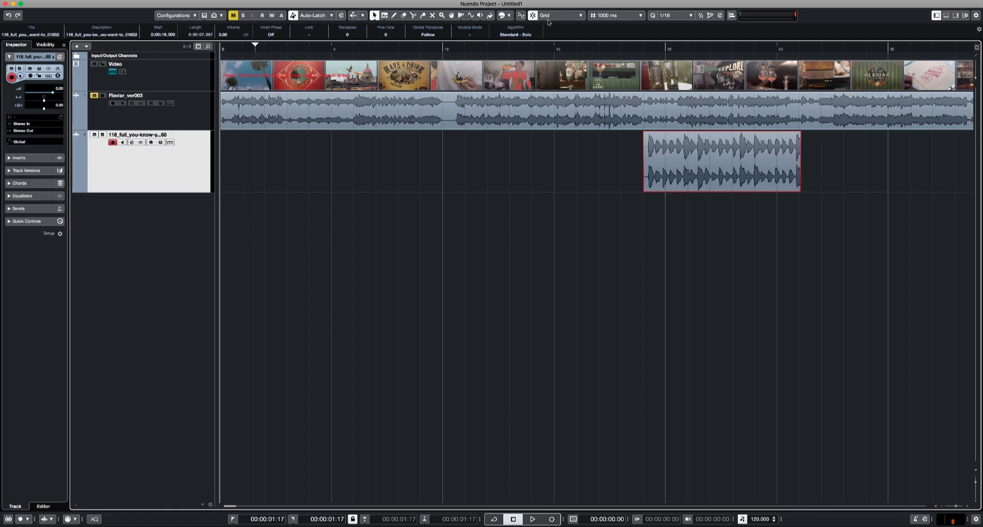
In Nuendo, set the snap type to Grid Relative and move the music event off the grid to start at about 18.39 seconds
{"action": "left_click", "coordinate": [556, 15]}
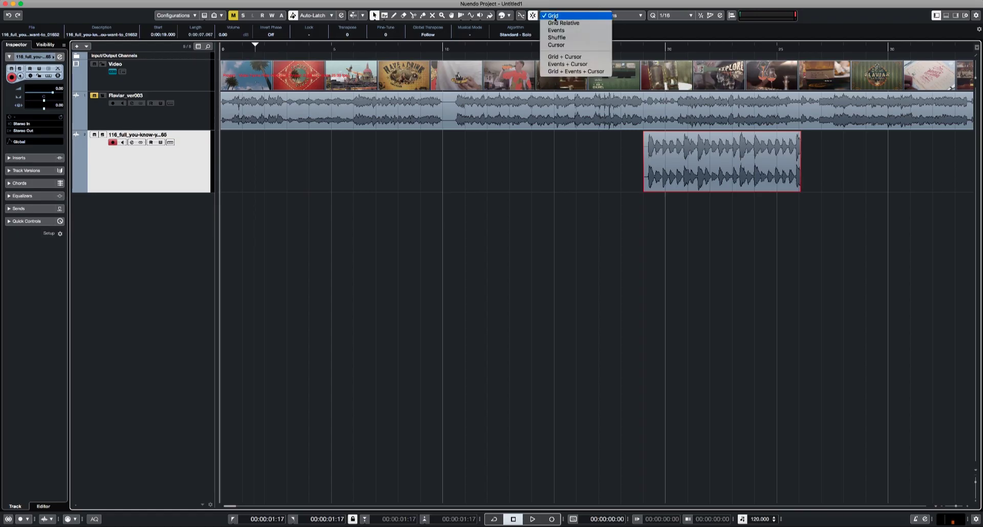
{"action": "left_click", "coordinate": [556, 24]}
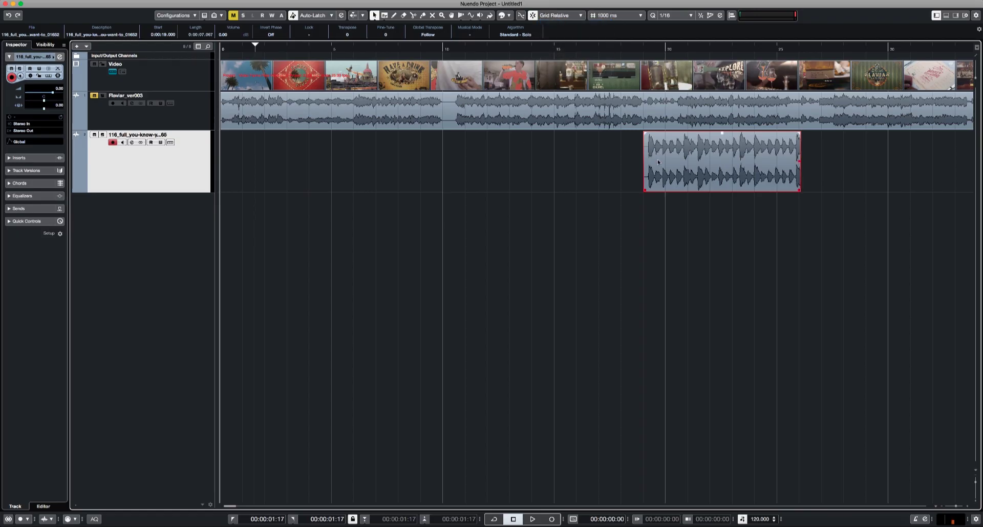
{"action": "key", "text": "j"}
{"action": "left_click", "coordinate": [532, 18]}
{"action": "left_click_drag", "start_coordinate": [698, 177], "coordinate": [671, 177]}
{"action": "key", "text": "h"}
{"action": "key", "text": "h"}
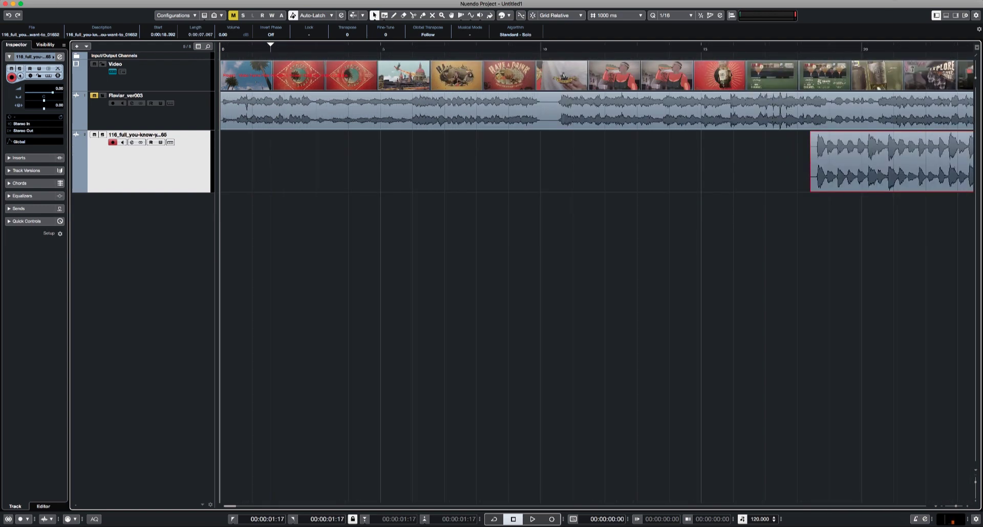
Place the project cursor near the music event's start and, with snapping off, move the event slightly earlier to about 18.24 seconds
{"action": "left_click", "coordinate": [811, 49]}
{"action": "key", "text": "h"}
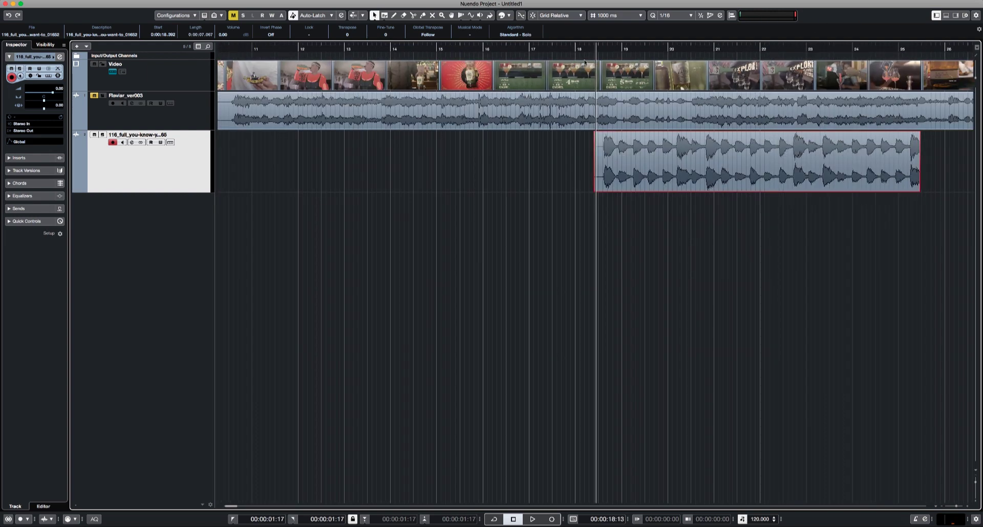
{"action": "key", "text": "h"}
{"action": "key", "text": "h"}
{"action": "key", "text": "h"}
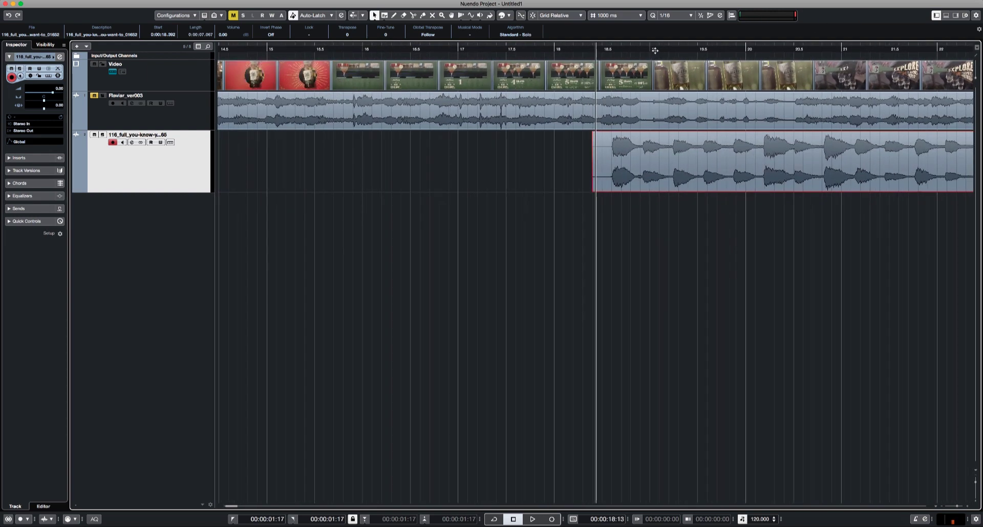
{"action": "left_click_drag", "start_coordinate": [638, 147], "coordinate": [623, 153]}
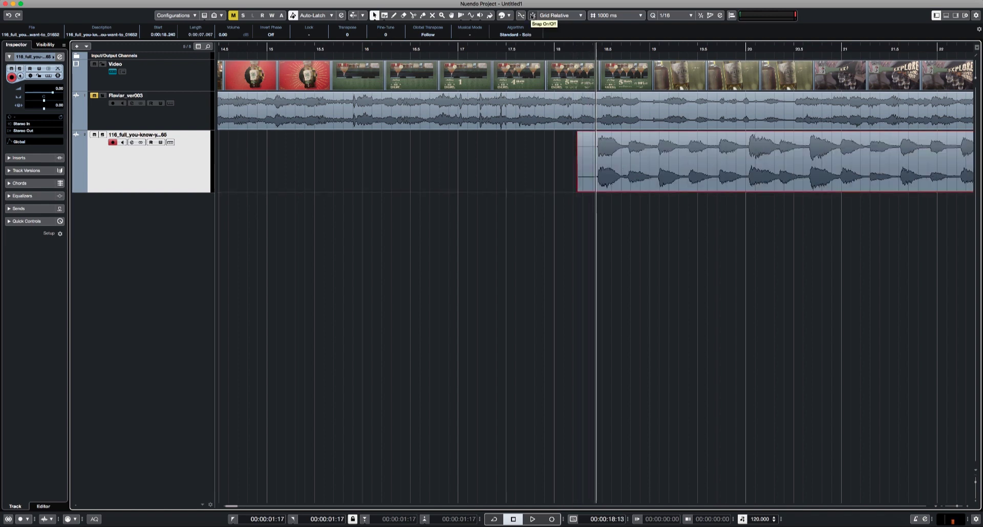
Turn snapping back on and move the music event three seconds later, to start at 21.240 seconds
{"action": "left_click", "coordinate": [533, 15]}
{"action": "left_click_drag", "start_coordinate": [594, 167], "coordinate": [856, 168]}
{"action": "key", "text": "g"}
{"action": "key", "text": "g"}
{"action": "key", "text": "g"}
{"action": "key", "text": "g"}
{"action": "key", "text": "g"}
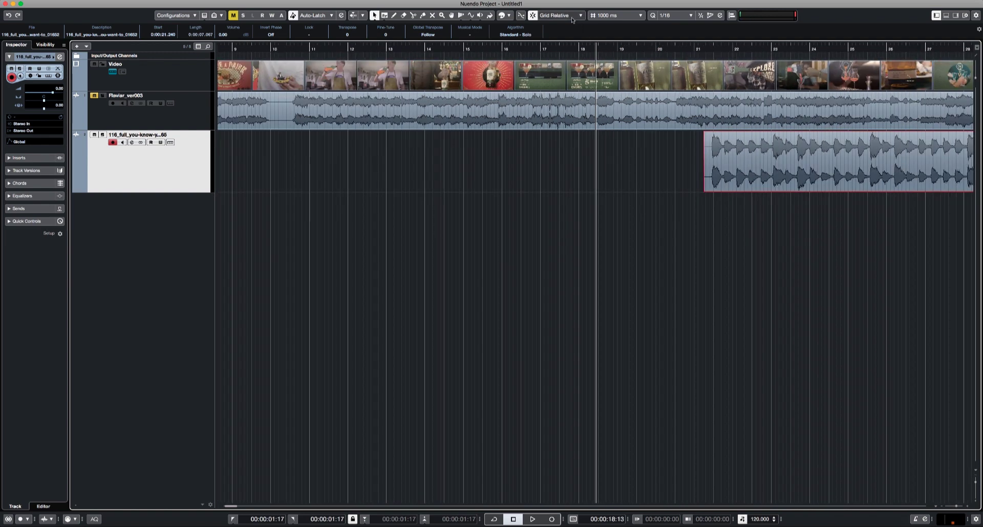
Set the snap type to Events and snap the music event's start to the edge between the Flaviar_ver003 events near 19 seconds
{"action": "left_click", "coordinate": [572, 16]}
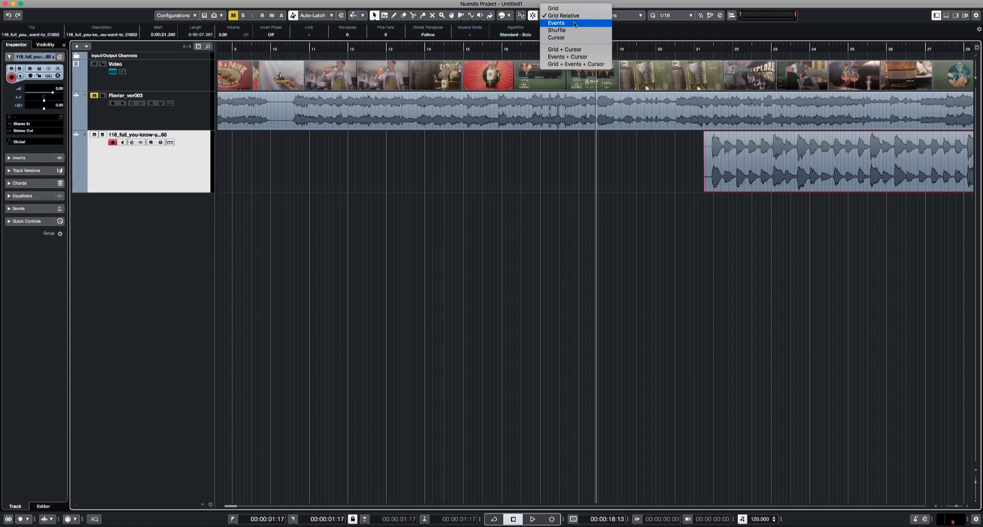
{"action": "left_click", "coordinate": [575, 24]}
{"action": "left_click", "coordinate": [644, 112]}
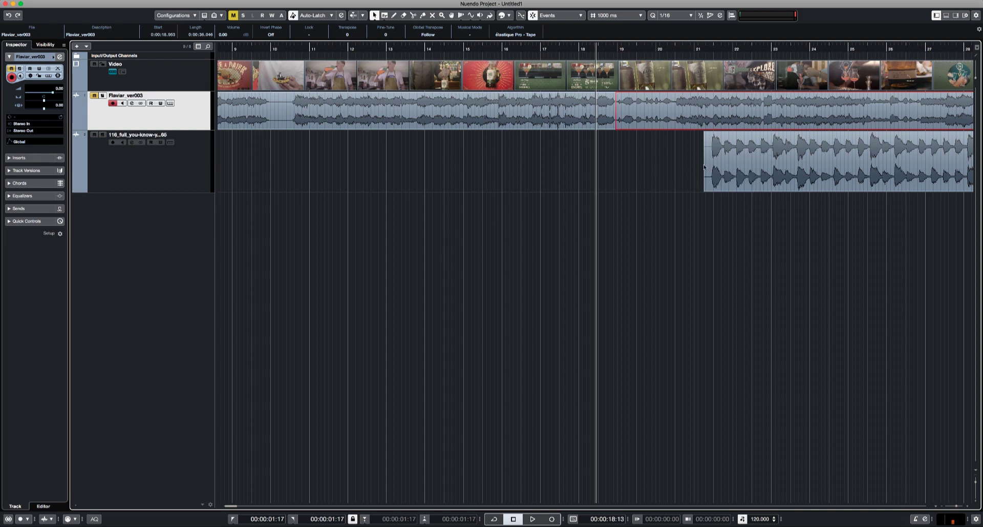
{"action": "left_click_drag", "start_coordinate": [754, 173], "coordinate": [666, 175]}
Set the snap type to Cursor and snap the music event's start to the project cursor
{"action": "left_click", "coordinate": [558, 19]}
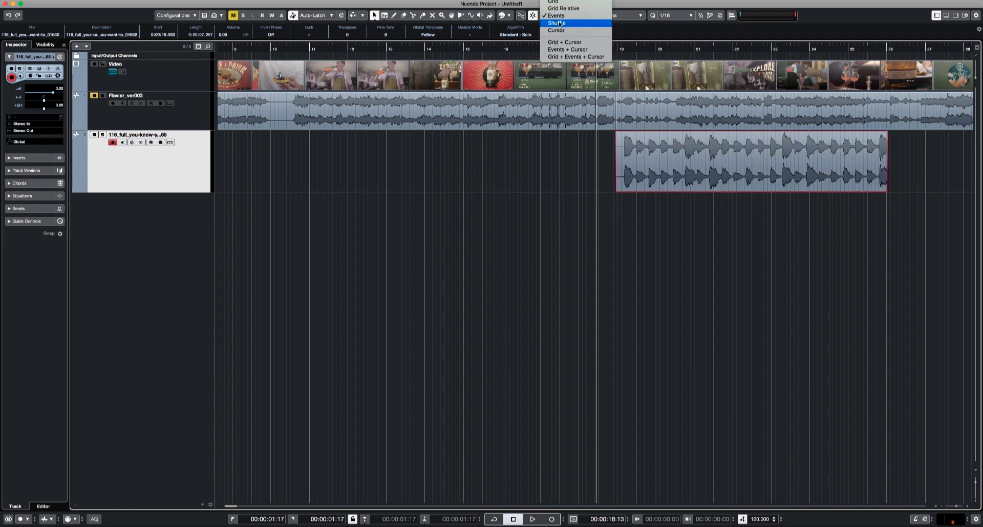
{"action": "left_click", "coordinate": [570, 34]}
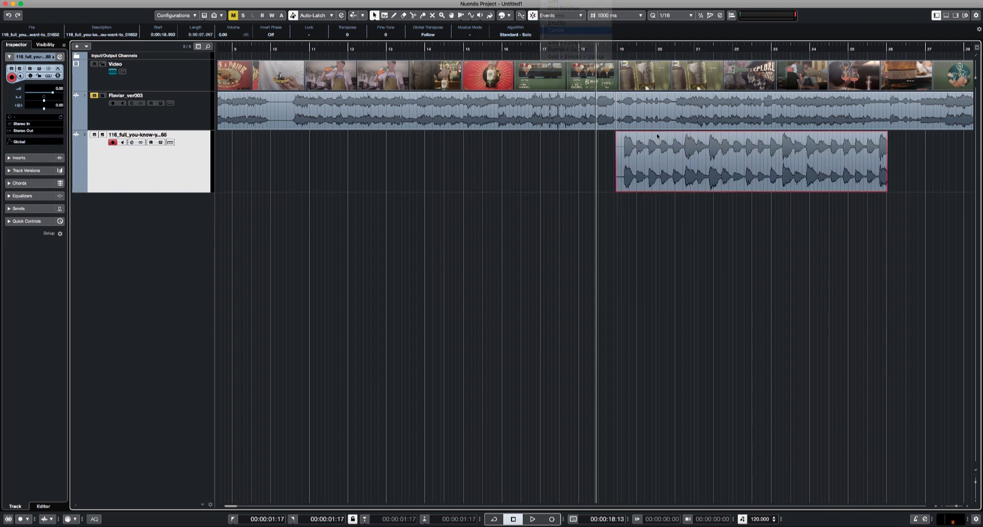
{"action": "left_click_drag", "start_coordinate": [638, 164], "coordinate": [660, 195]}
Move the project cursor to 00:00:17:17, snap the music event's start to it and inspect the alignment up close
{"action": "left_click", "coordinate": [564, 49]}
{"action": "key", "text": "h"}
{"action": "key", "text": "h"}
{"action": "key", "text": "h"}
{"action": "key", "text": "h"}
{"action": "key", "text": "h"}
{"action": "key", "text": "h"}
{"action": "key", "text": "h"}
{"action": "key", "text": "h"}
{"action": "key", "text": "h"}
{"action": "key", "text": "h"}
{"action": "key", "text": "g"}
{"action": "key", "text": "g"}
{"action": "key", "text": "g"}
{"action": "key", "text": "g"}
{"action": "key", "text": "g"}
{"action": "key", "text": "g"}
{"action": "key", "text": "g"}
{"action": "key", "text": "g"}
{"action": "key", "text": "g"}
{"action": "key", "text": "g"}
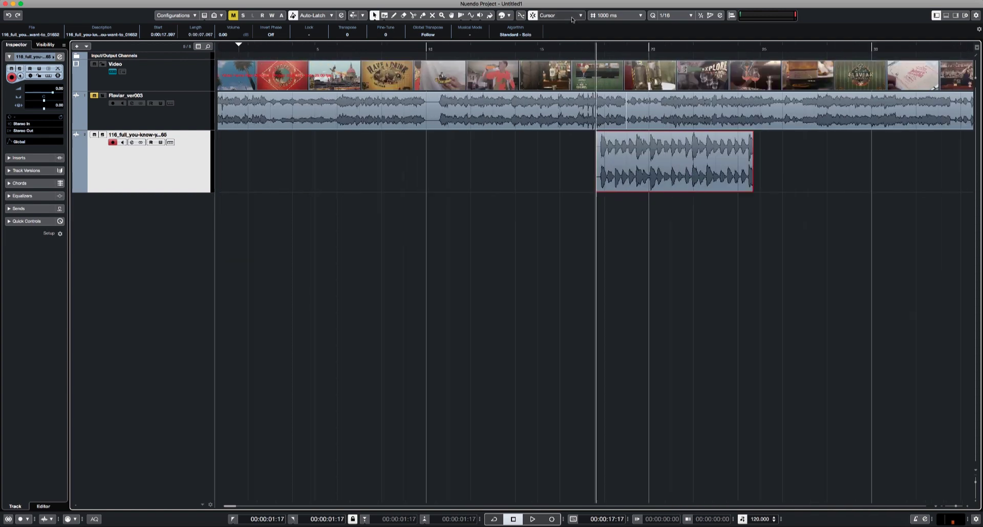
Set the snap type to Events + Cursor and try moving the music event around the project cursor
{"action": "left_click", "coordinate": [561, 15]}
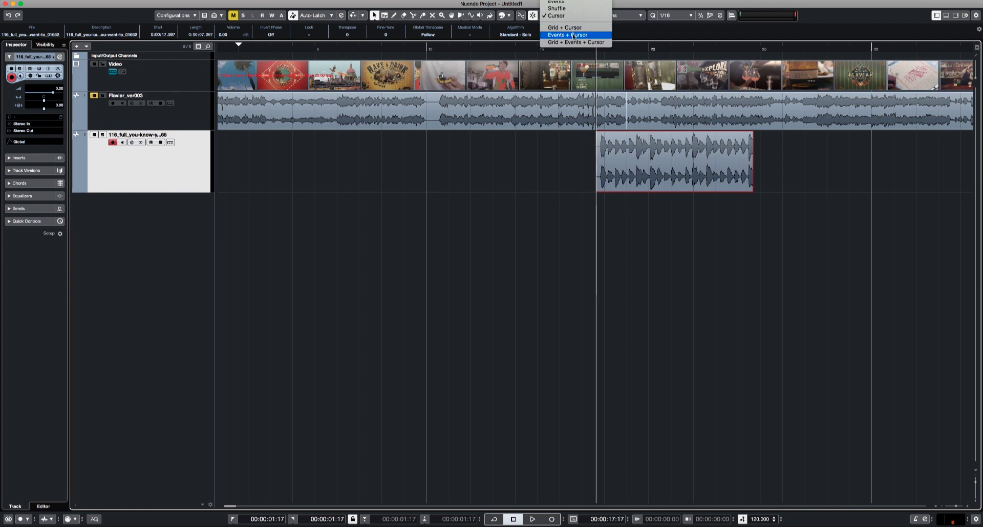
{"action": "left_click", "coordinate": [574, 35]}
{"action": "mouse_move", "coordinate": [640, 175]}
{"action": "left_mouse_down"}
{"action": "mouse_move", "coordinate": [691, 180]}
{"action": "mouse_move", "coordinate": [629, 189]}
{"action": "left_mouse_up"}
{"action": "key", "text": "h"}
Set the snap type to Grid + Events + Cursor and move the music event to start at 16 seconds
{"action": "left_click", "coordinate": [570, 16]}
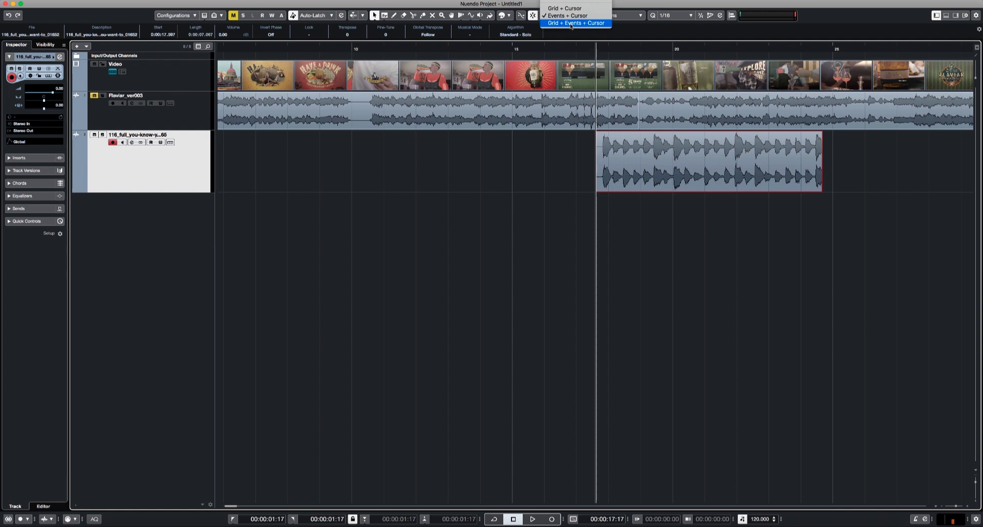
{"action": "left_click", "coordinate": [571, 23]}
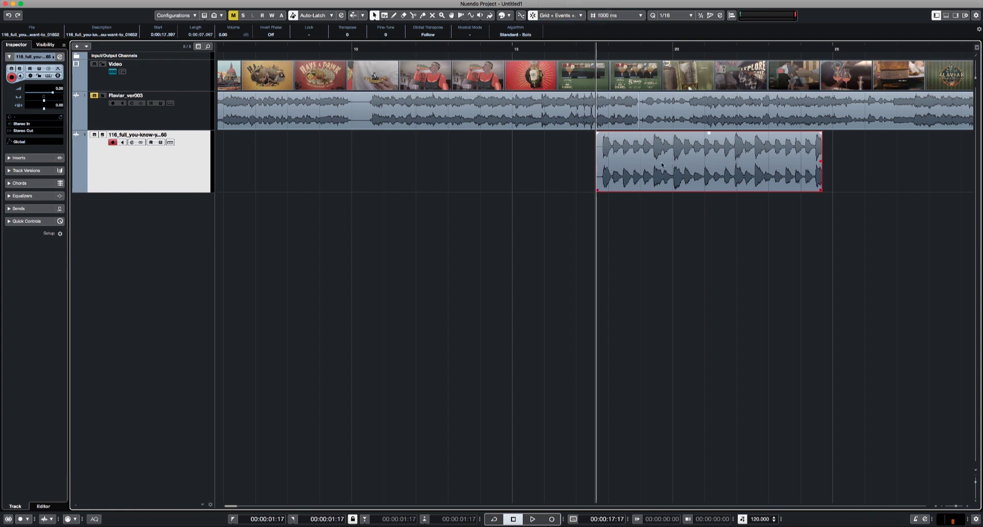
{"action": "left_click_drag", "start_coordinate": [671, 177], "coordinate": [619, 175]}
{"action": "key", "text": "g"}
Change the snap type to Events, and finally to Cursor
{"action": "left_click", "coordinate": [570, 16]}
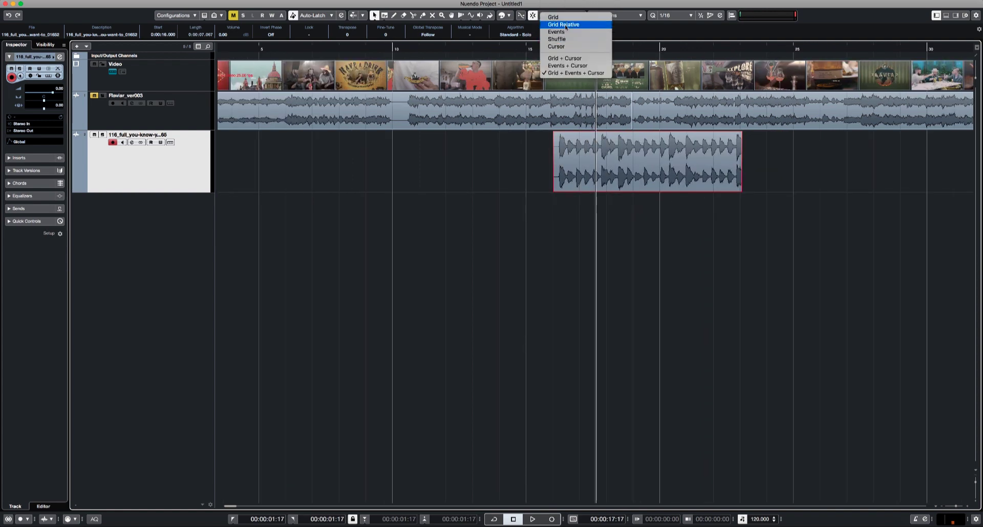
{"action": "left_click", "coordinate": [569, 20]}
{"action": "left_click", "coordinate": [569, 20]}
{"action": "left_click", "coordinate": [566, 30]}
{"action": "left_click", "coordinate": [567, 19]}
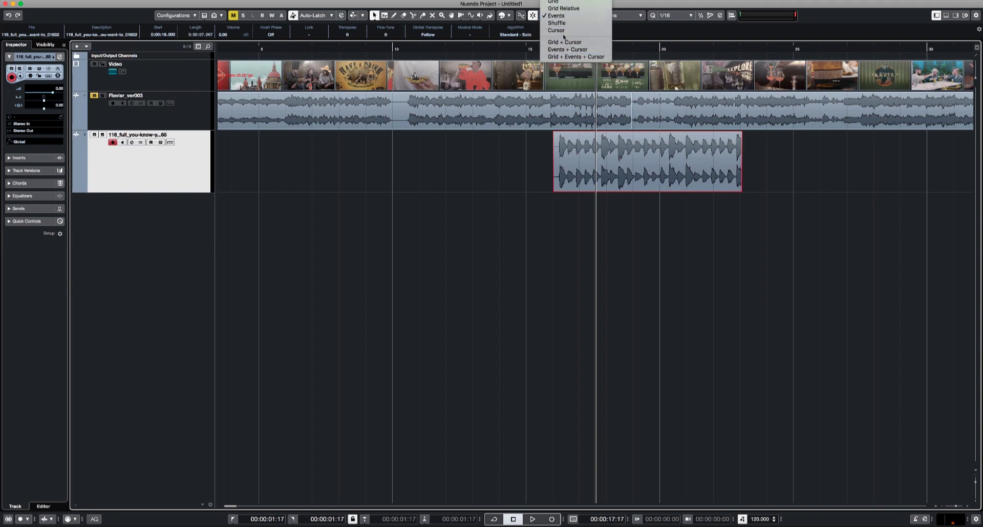
{"action": "left_click", "coordinate": [565, 30]}
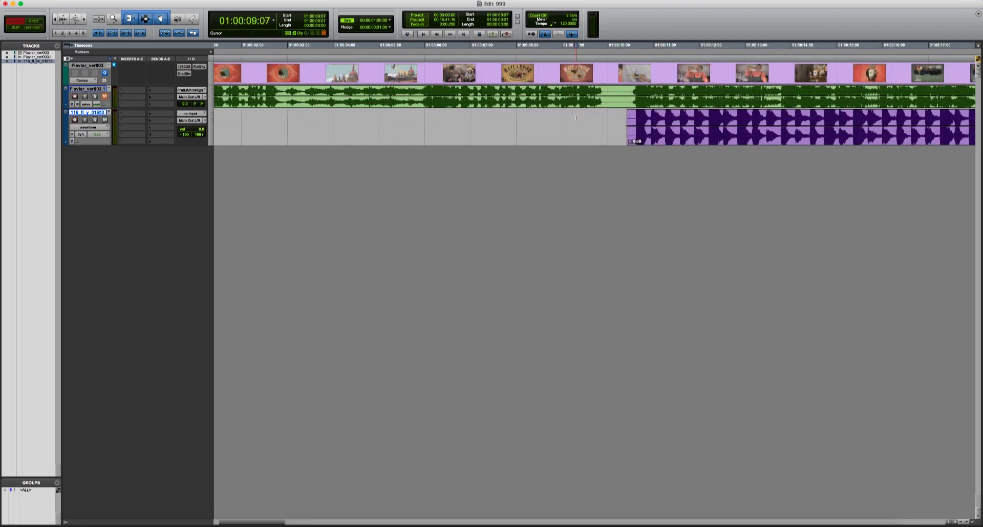
In Pro Tools, zoom the timeline out and back in around the music clip
{"action": "scroll", "coordinate": [578, 123], "scroll_direction": "right", "scroll_amount": 6}
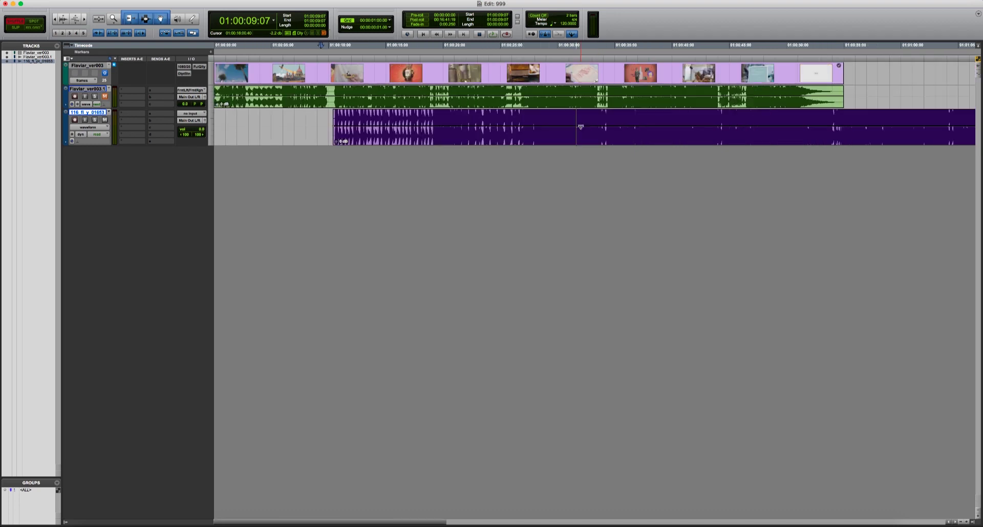
{"action": "scroll", "coordinate": [582, 130], "scroll_direction": "left", "scroll_amount": 6}
{"action": "key", "text": "t"}
{"action": "key", "text": "t"}
{"action": "key", "text": "r"}
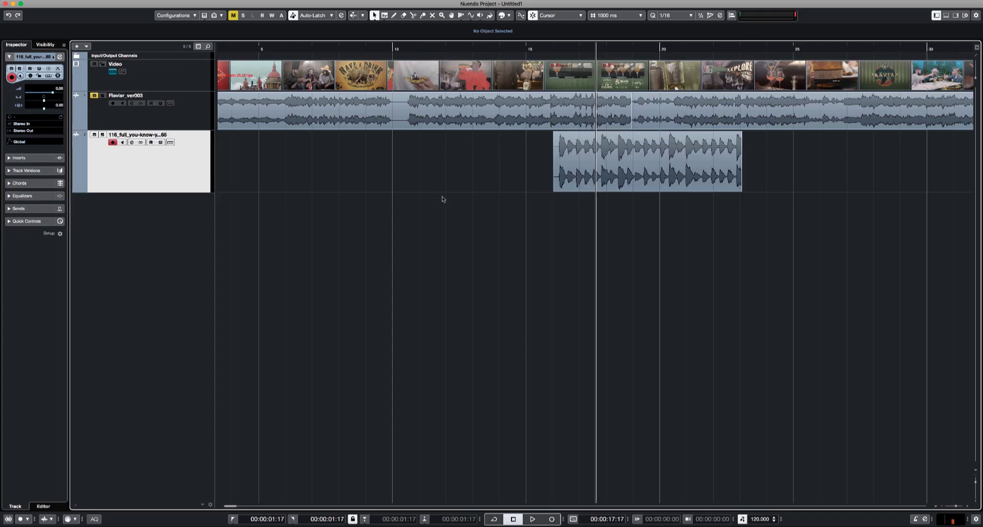
In Nuendo, zoom the timeline out and back in around the project cursor
{"action": "key", "text": "g"}
{"action": "key", "text": "g"}
{"action": "key", "text": "h"}
{"action": "key", "text": "h"}
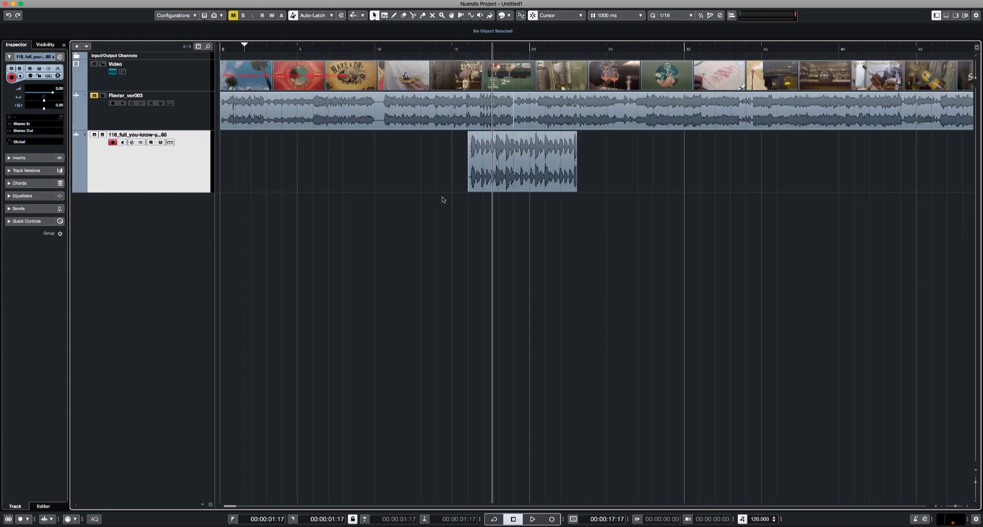
{"action": "key", "text": "h"}
{"action": "key", "text": "h"}
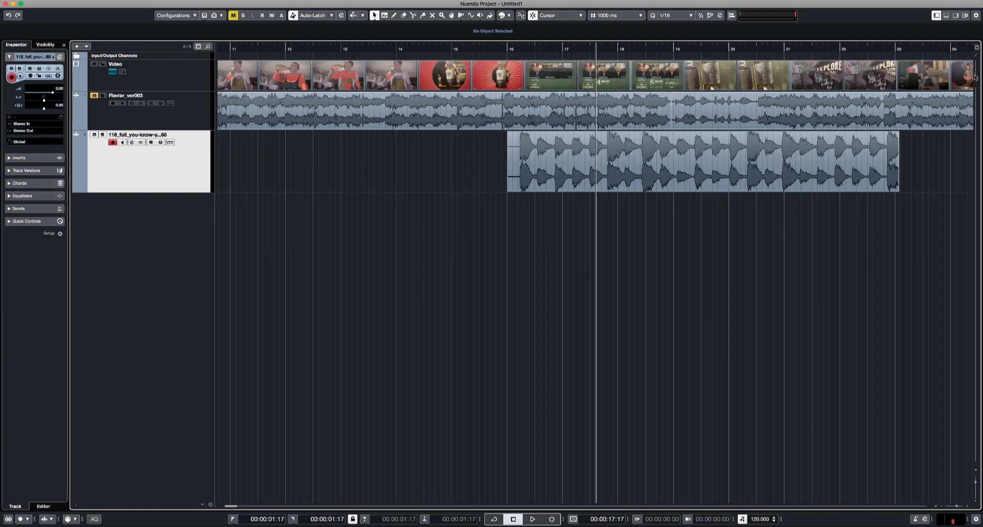
Try the waveform height and horizontal zoom controls, and keep changing the timeline zoom around the music event
{"action": "left_click_drag", "start_coordinate": [976, 79], "coordinate": [976, 72]}
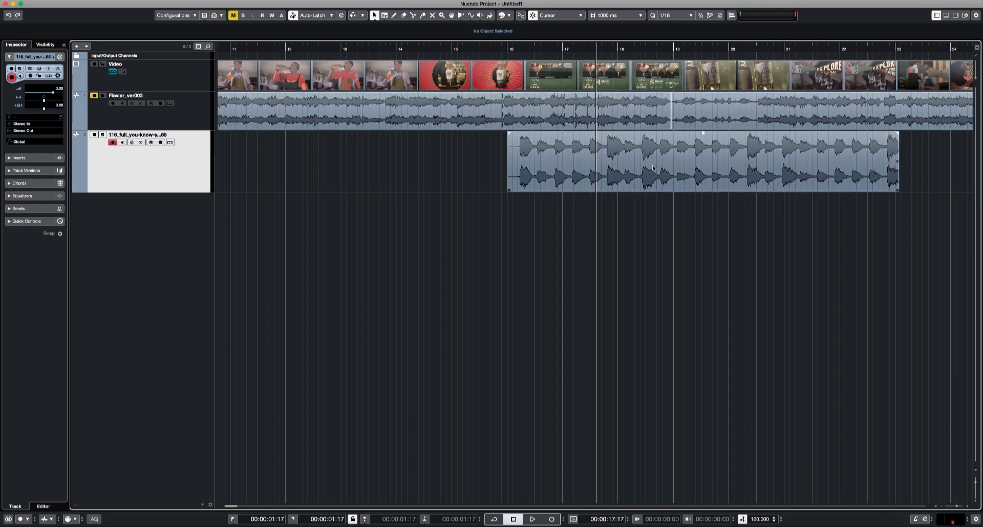
{"action": "left_click_drag", "start_coordinate": [959, 507], "coordinate": [957, 502]}
{"action": "key", "text": "g"}
{"action": "key", "text": "g"}
{"action": "key", "text": "g"}
{"action": "key", "text": "g"}
{"action": "key", "text": "g"}
{"action": "key", "text": "g"}
{"action": "key", "text": "g"}
{"action": "key", "text": "g"}
{"action": "key", "text": "g"}
{"action": "key", "text": "g"}
{"action": "key", "text": "g"}
{"action": "key", "text": "g"}
{"action": "key", "text": "g"}
{"action": "key", "text": "g"}
{"action": "key", "text": "g"}
{"action": "key", "text": "g"}
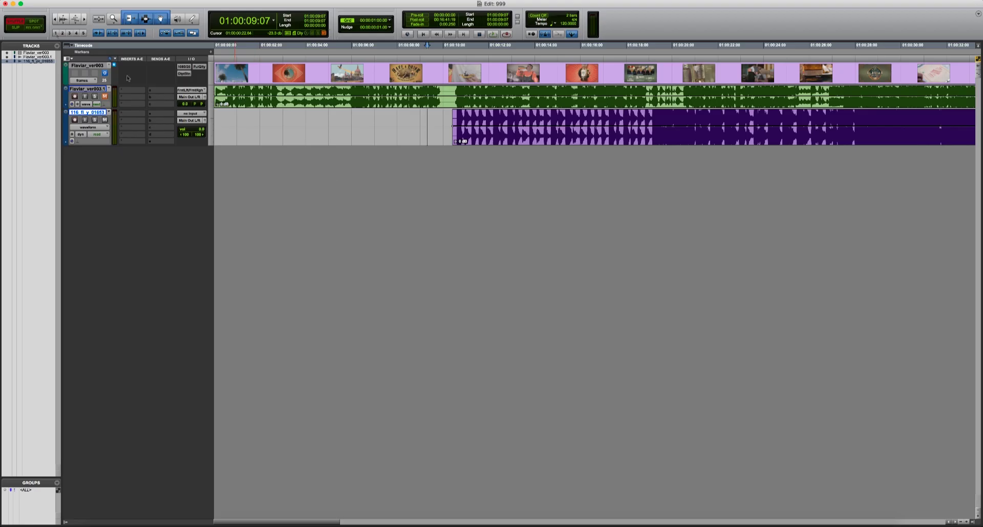
Switch to Pro Tools and recall zoom presets 1, 3, 4 and 5, ending on preset 1
{"action": "left_click", "coordinate": [55, 34]}
{"action": "left_click", "coordinate": [69, 33]}
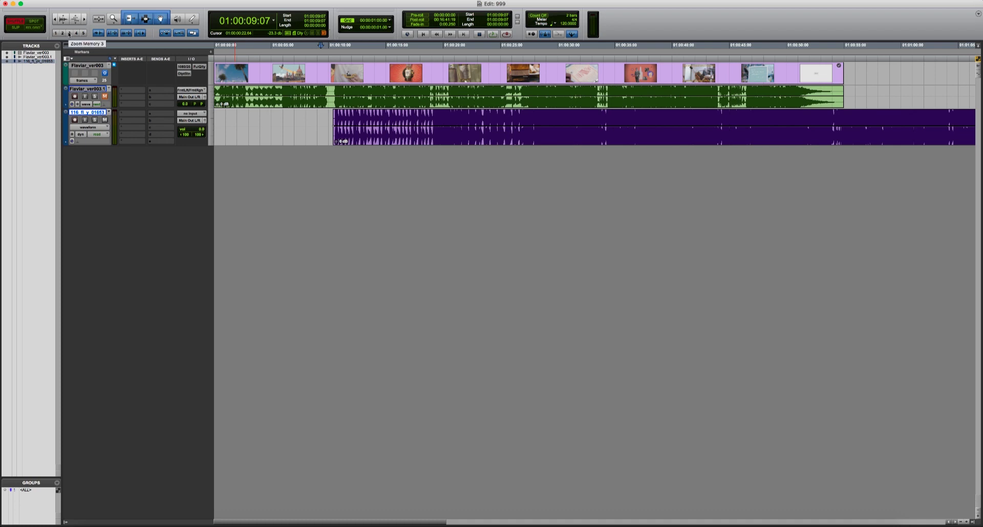
{"action": "left_click", "coordinate": [72, 33]}
{"action": "left_click", "coordinate": [77, 34]}
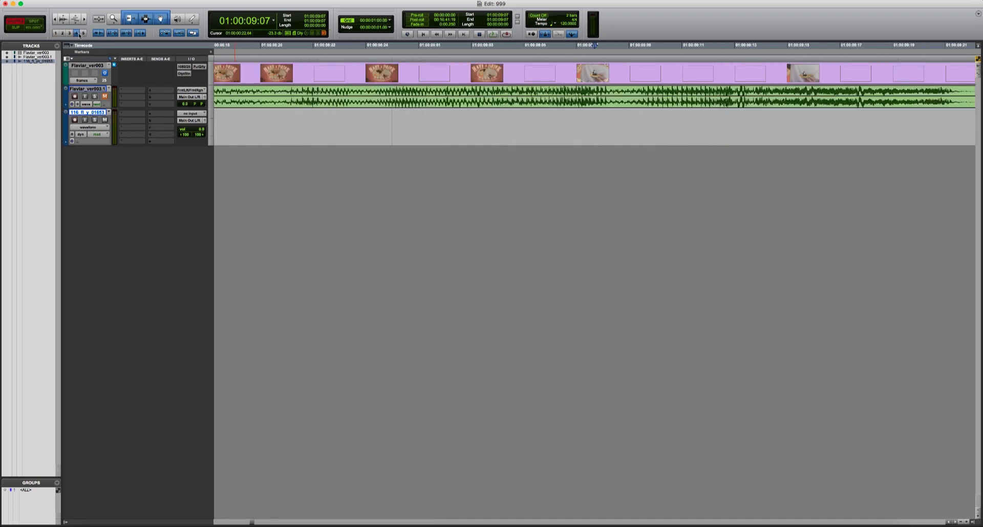
{"action": "left_click", "coordinate": [83, 34]}
{"action": "left_click", "coordinate": [55, 34]}
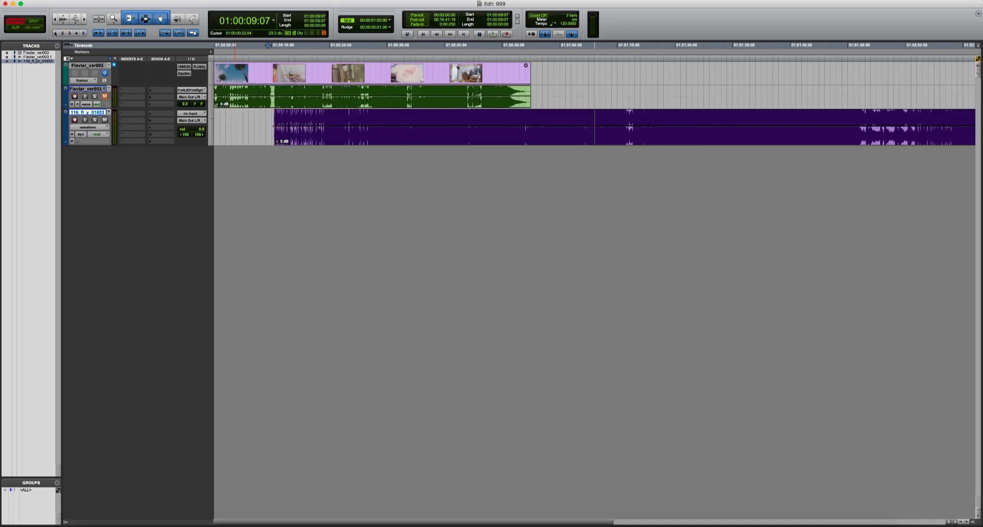
Switch to Nuendo, zoom the timeline in and out around the project cursor, and examine the horizontal zoom preset options
{"action": "key", "text": "super+Tab"}
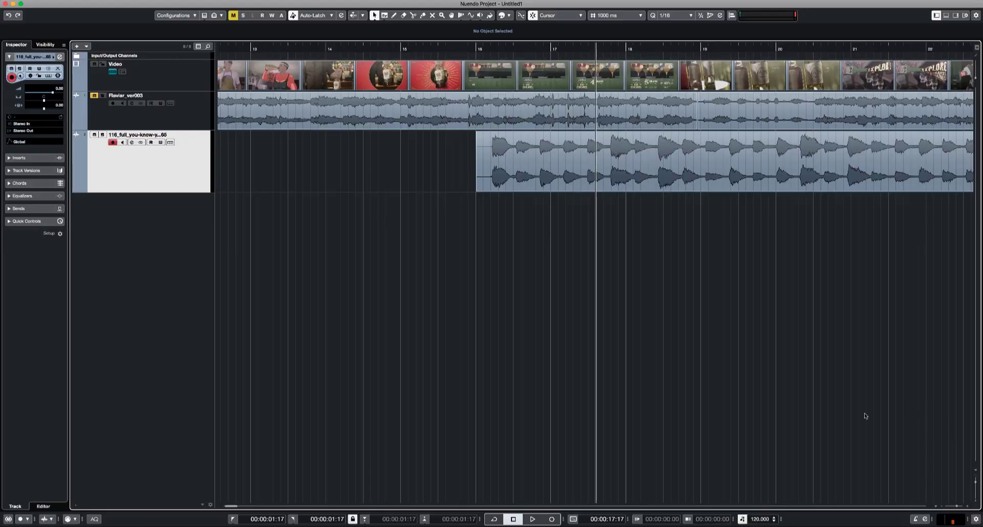
{"action": "key", "text": "h"}
{"action": "key", "text": "h"}
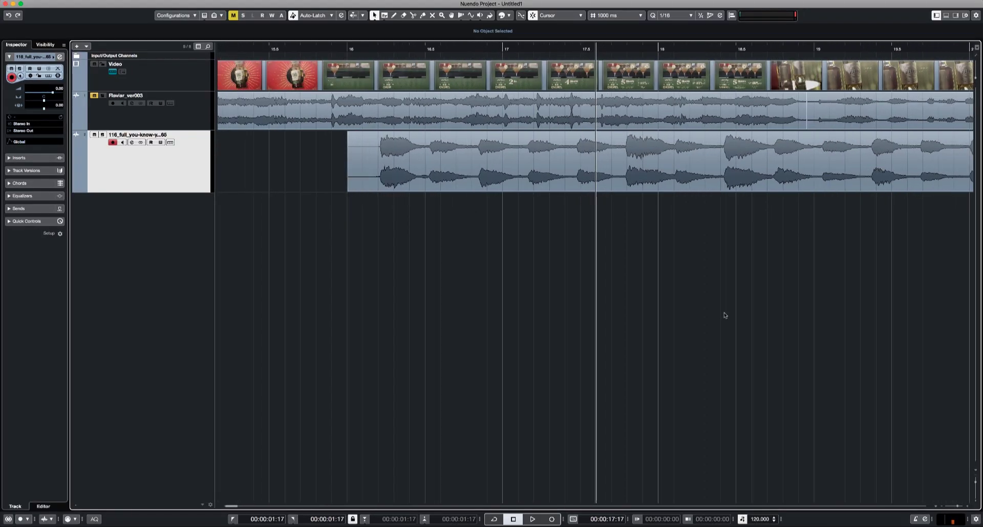
{"action": "key", "text": "g"}
{"action": "key", "text": "g"}
{"action": "key", "text": "g"}
{"action": "key", "text": "h"}
{"action": "key", "text": "h"}
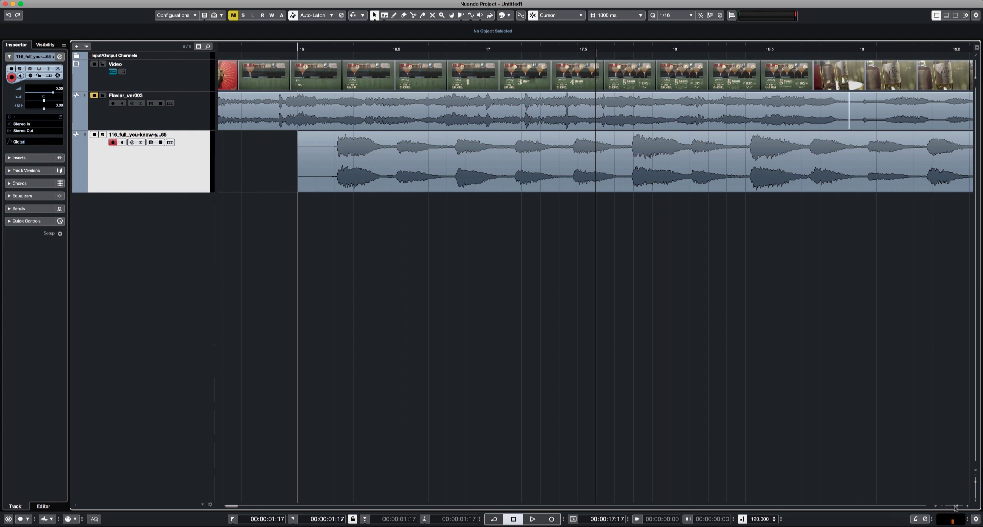
{"action": "left_click_drag", "start_coordinate": [956, 507], "coordinate": [947, 508]}
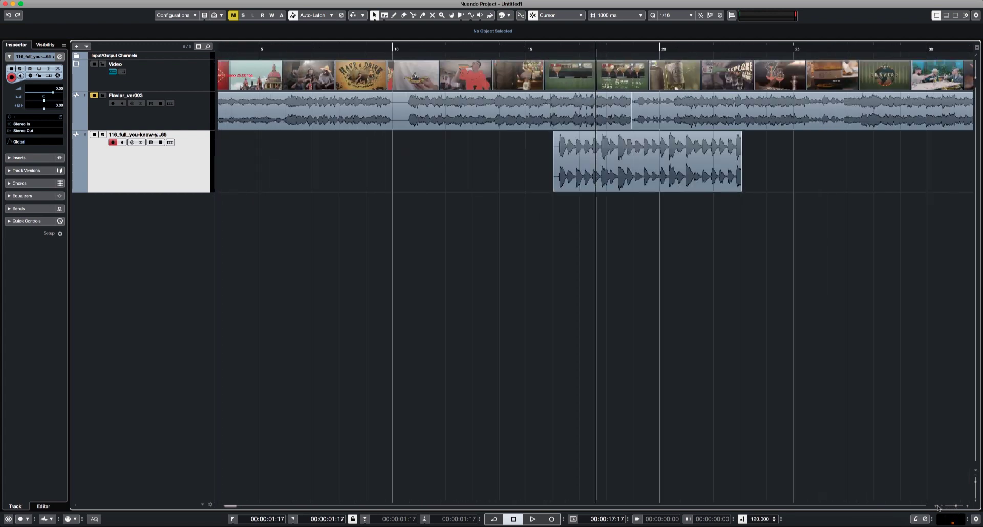
{"action": "left_click", "coordinate": [937, 508]}
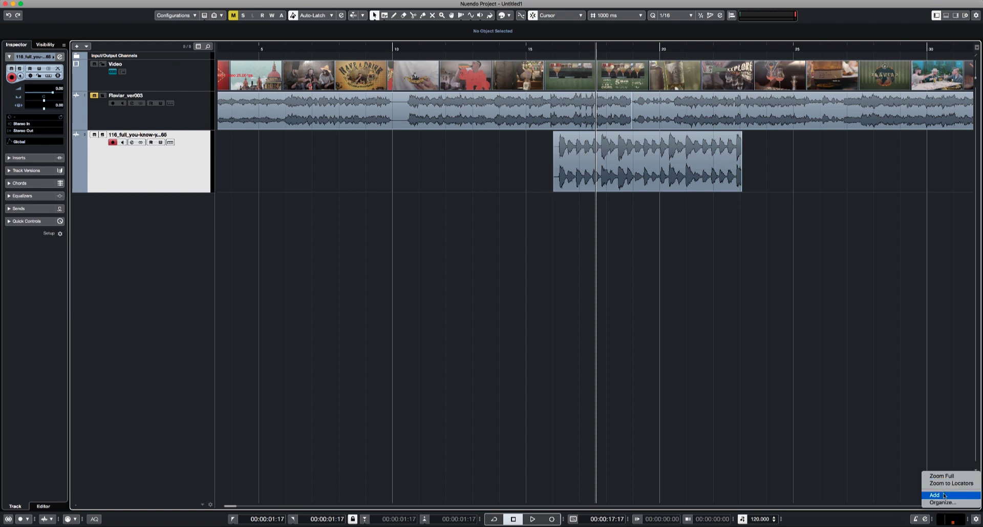
{"action": "left_click", "coordinate": [689, 229]}
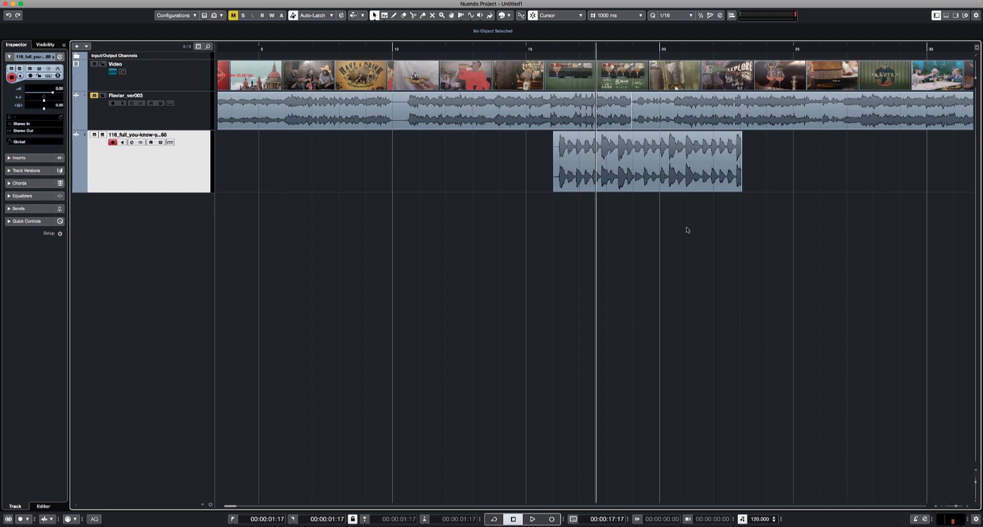
Place the project cursor at 00:00:12:08, zoom in closely around it and save the magnification as a zoom preset named 1
{"action": "left_click", "coordinate": [454, 49]}
{"action": "key", "text": "h"}
{"action": "key", "text": "h"}
{"action": "key", "text": "h"}
{"action": "key", "text": "h"}
{"action": "key", "text": "h"}
{"action": "key", "text": "h"}
{"action": "key", "text": "h"}
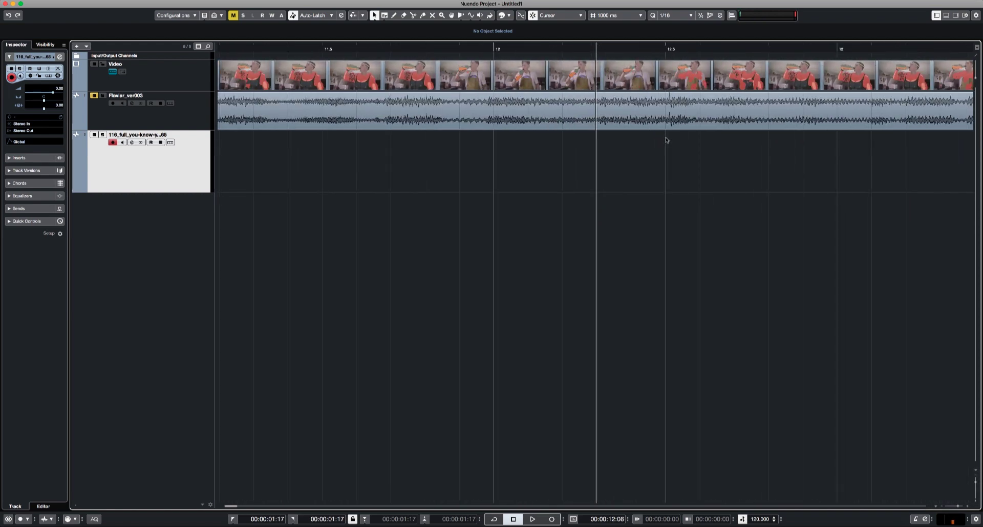
{"action": "key", "text": "h"}
{"action": "key", "text": "h"}
{"action": "key", "text": "h"}
{"action": "key", "text": "h"}
{"action": "key", "text": "h"}
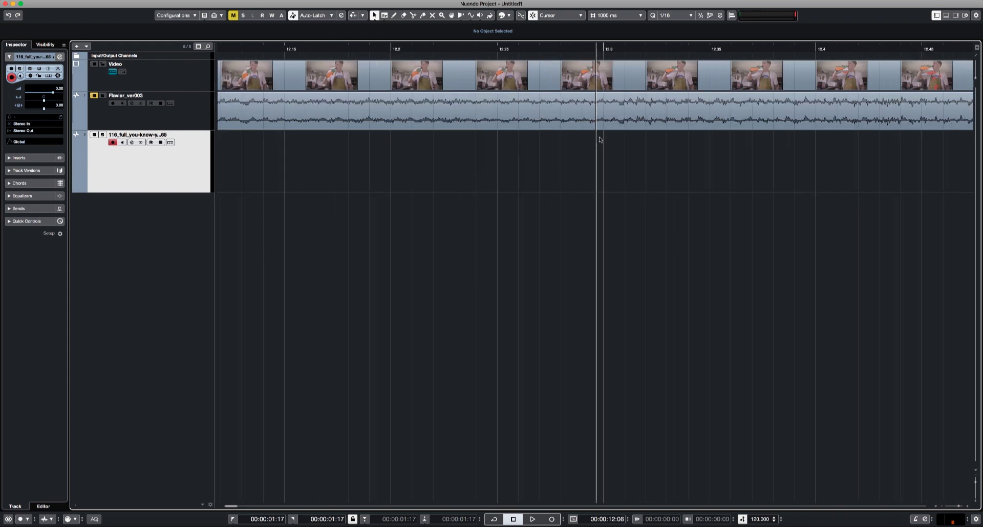
{"action": "key", "text": "h"}
{"action": "key", "text": "h"}
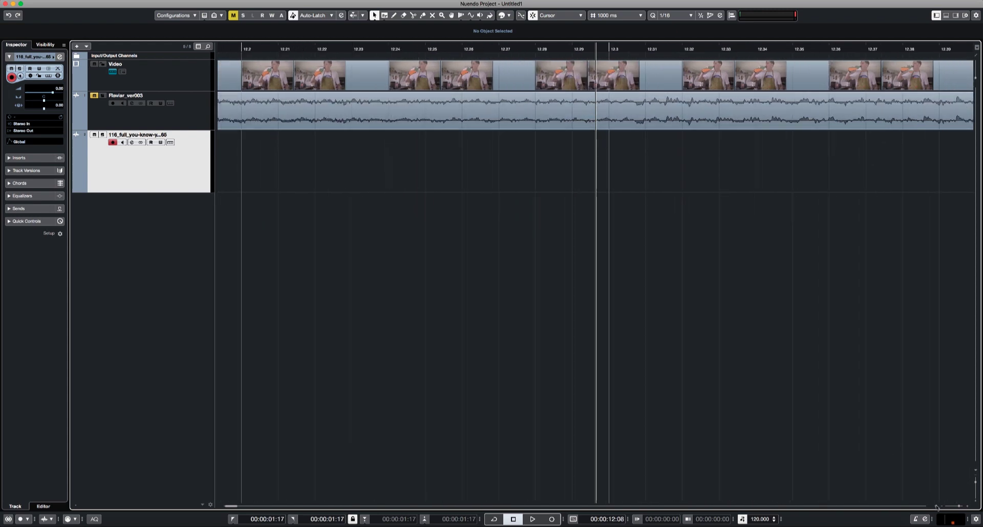
{"action": "left_click", "coordinate": [936, 507]}
{"action": "left_click", "coordinate": [932, 499]}
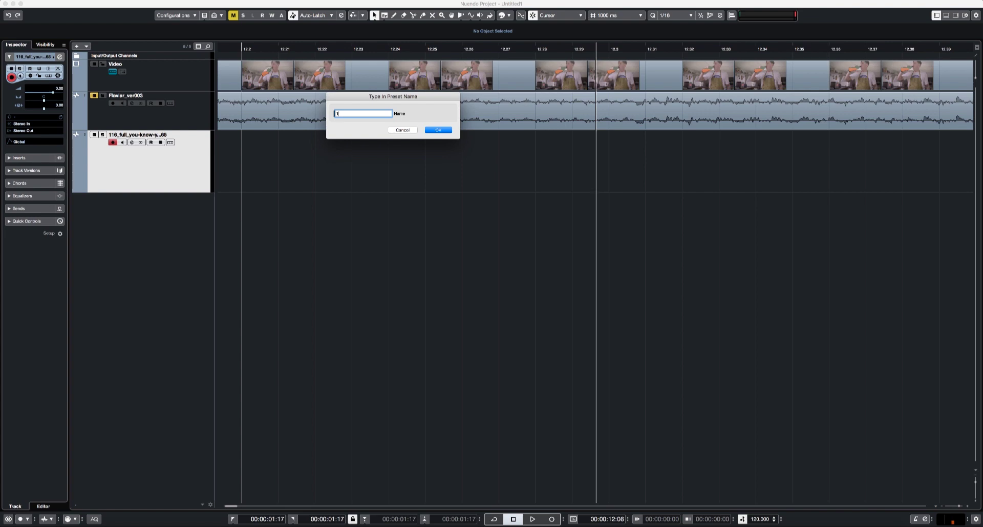
{"action": "type", "text": "1"}
{"action": "key", "text": "Return"}
Zoom the timeline out around the project cursor and recall zoom preset 1
{"action": "key", "text": "g"}
{"action": "key", "text": "g"}
{"action": "key", "text": "g"}
{"action": "key", "text": "g"}
{"action": "key", "text": "g"}
{"action": "key", "text": "g"}
{"action": "key", "text": "g"}
{"action": "key", "text": "g"}
{"action": "key", "text": "g"}
{"action": "key", "text": "g"}
{"action": "key", "text": "g"}
{"action": "key", "text": "g"}
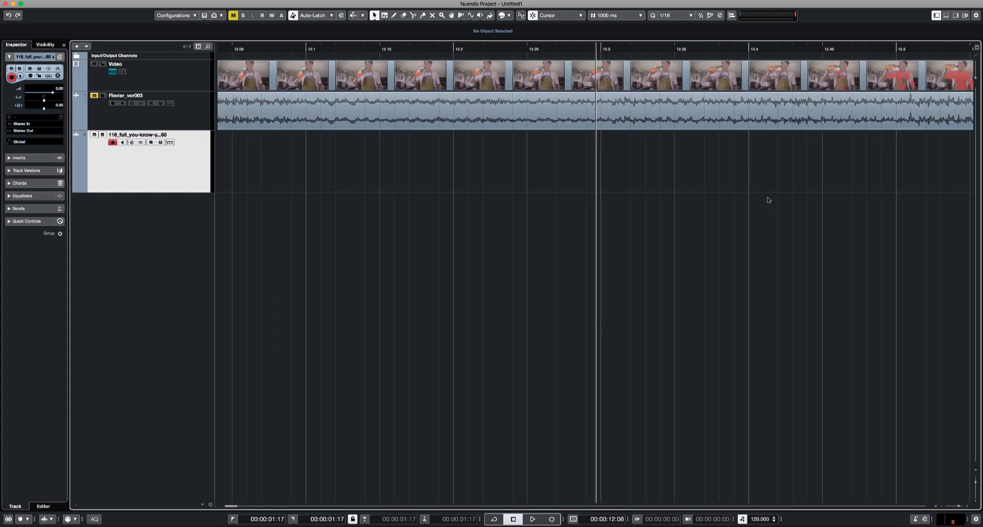
{"action": "key", "text": "g"}
{"action": "key", "text": "g"}
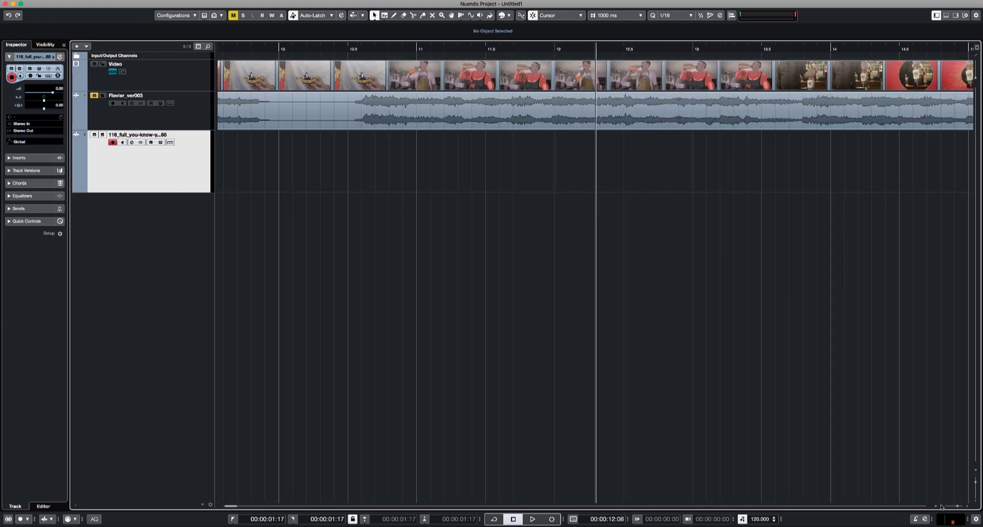
{"action": "left_click", "coordinate": [939, 506]}
{"action": "left_click", "coordinate": [932, 483]}
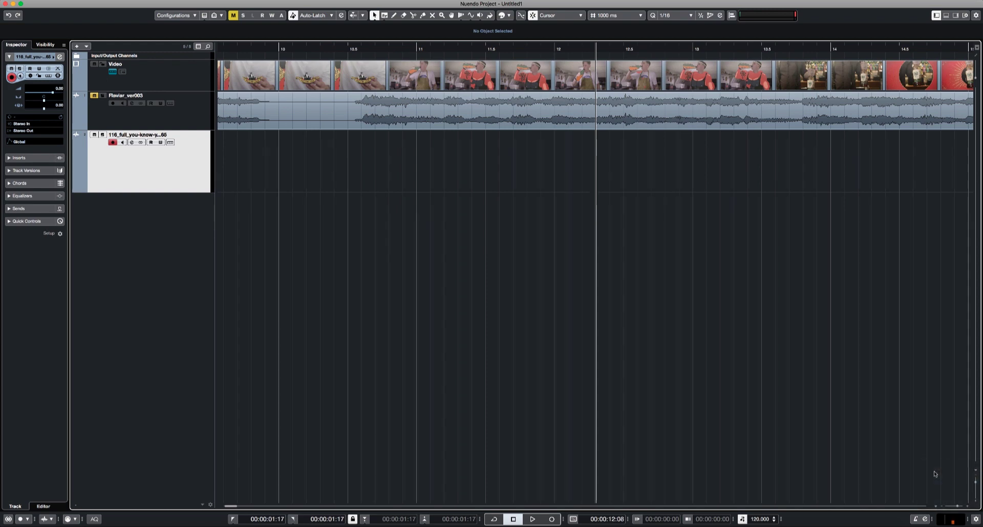
{"action": "key", "text": "h"}
{"action": "key", "text": "h"}
{"action": "key", "text": "h"}
{"action": "key", "text": "h"}
{"action": "key", "text": "h"}
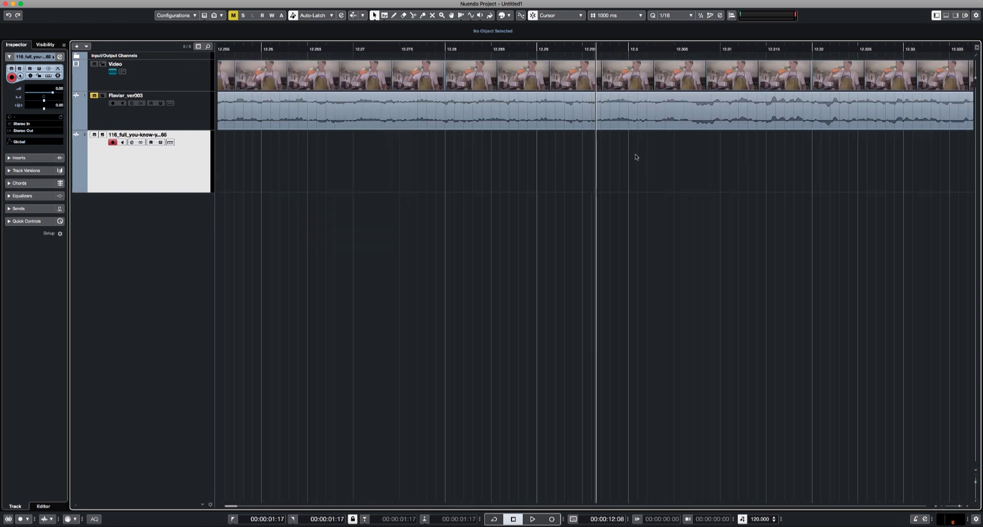
{"action": "key", "text": "g"}
{"action": "key", "text": "g"}
{"action": "key", "text": "g"}
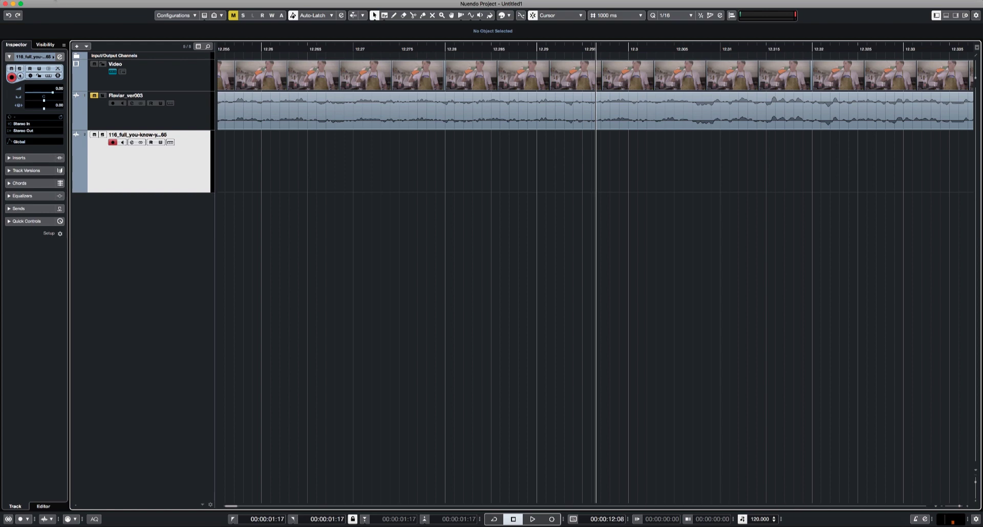
Open the key command settings and search for "zoom" until the Zoom Preset 1 command is selected
{"action": "left_click", "coordinate": [62, 1]}
{"action": "left_click", "coordinate": [147, 259]}
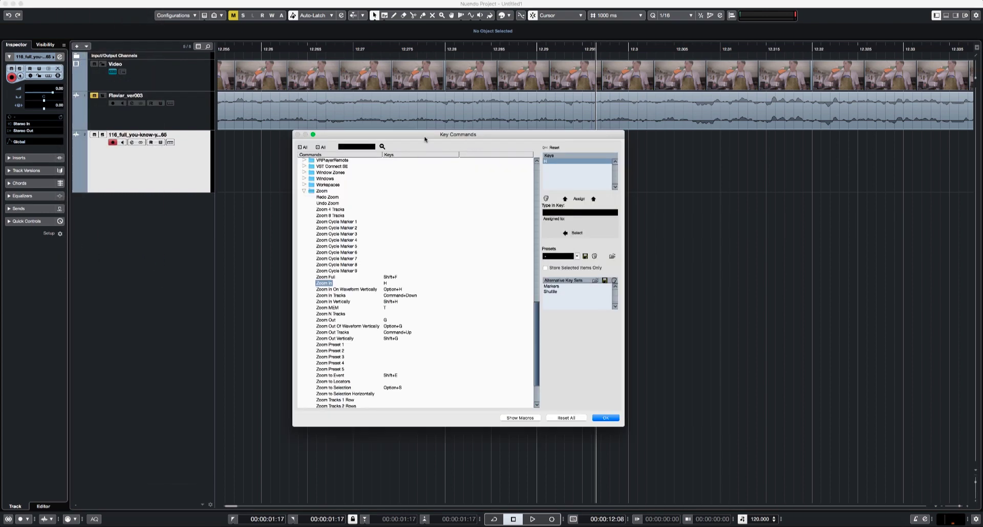
{"action": "left_click_drag", "start_coordinate": [425, 135], "coordinate": [455, 141]}
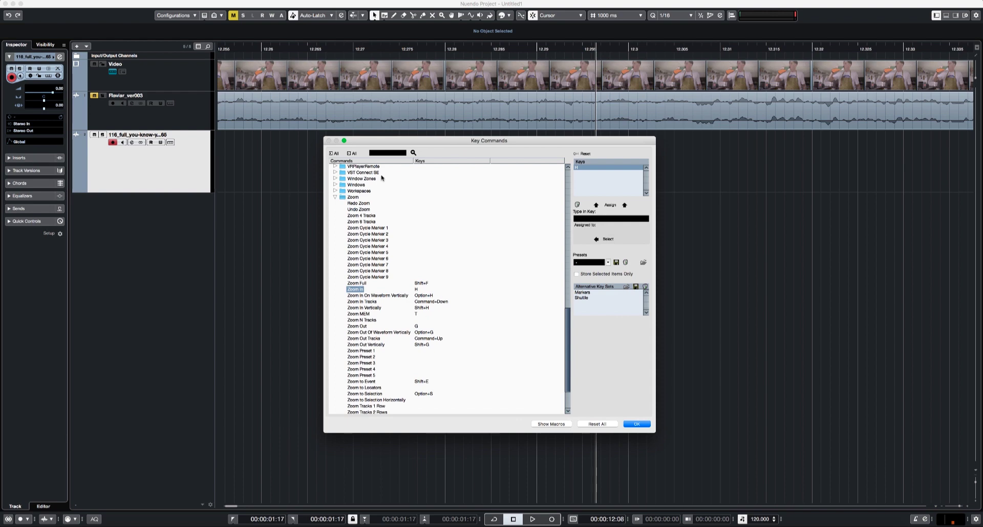
{"action": "left_click", "coordinate": [371, 152]}
{"action": "left_click", "coordinate": [413, 152]}
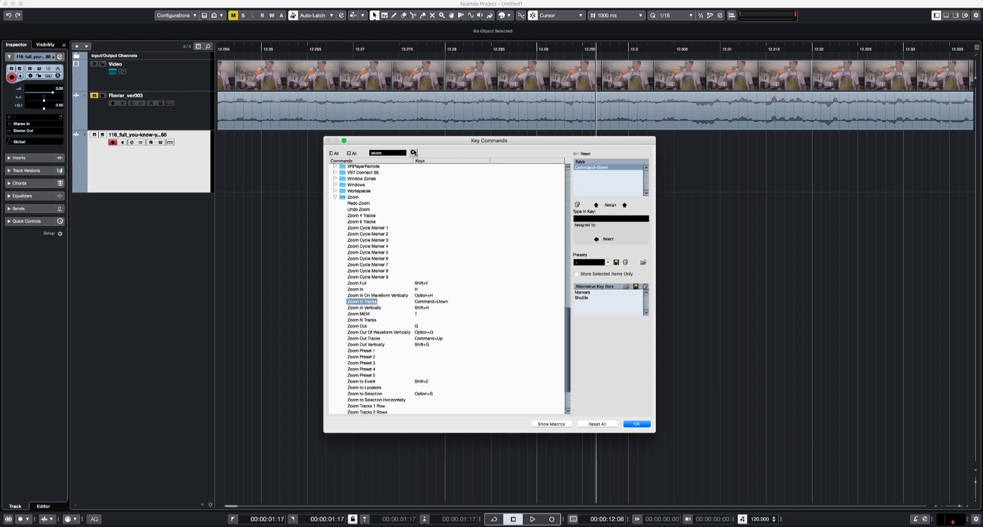
{"action": "left_click", "coordinate": [414, 153]}
{"action": "left_click", "coordinate": [413, 152]}
{"action": "left_click", "coordinate": [413, 152]}
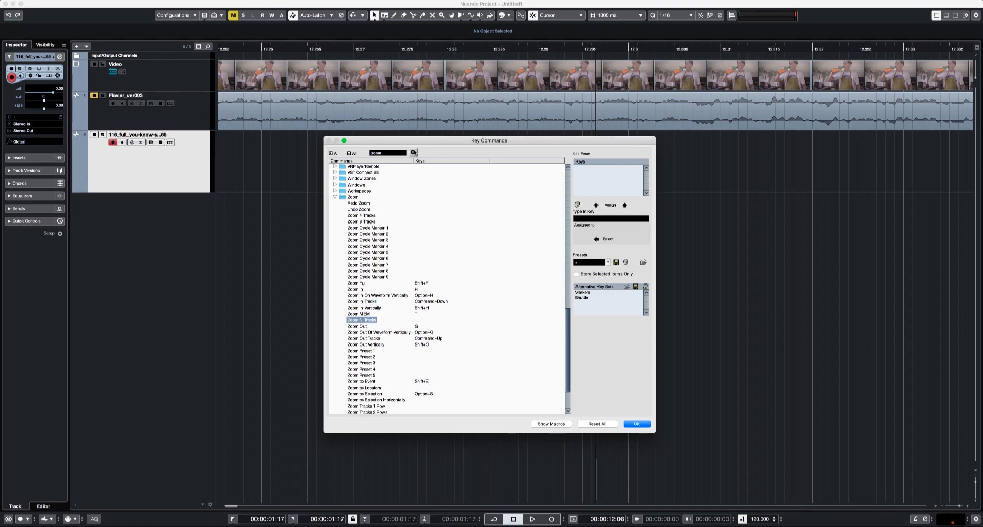
{"action": "left_click", "coordinate": [413, 152]}
{"action": "left_click", "coordinate": [414, 152]}
{"action": "left_click", "coordinate": [414, 152]}
{"action": "left_click", "coordinate": [413, 153]}
{"action": "left_click", "coordinate": [413, 152]}
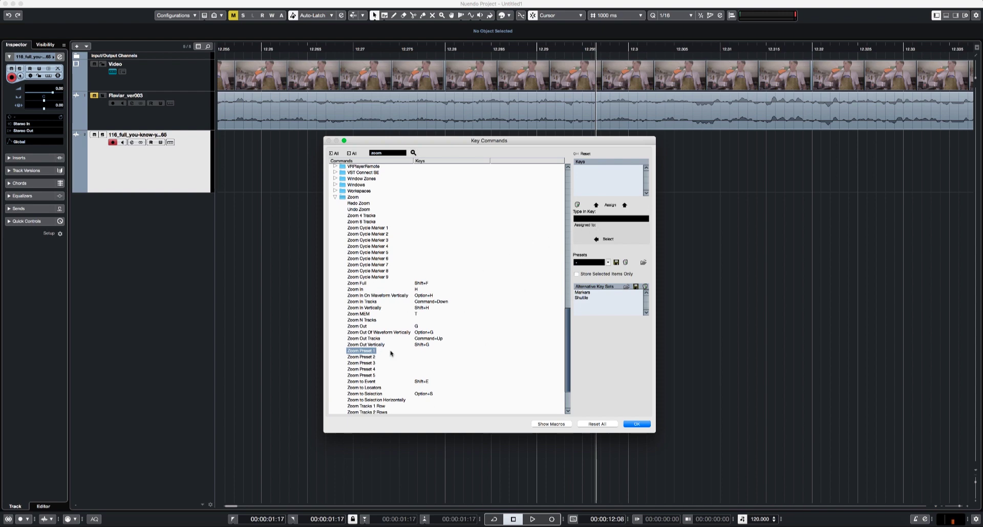
Assign Command+Shift+1 to the Zoom Preset 1 command and accept the key command changes
{"action": "left_click", "coordinate": [604, 220]}
{"action": "key", "text": "super+shift+1"}
{"action": "left_click", "coordinate": [603, 205]}
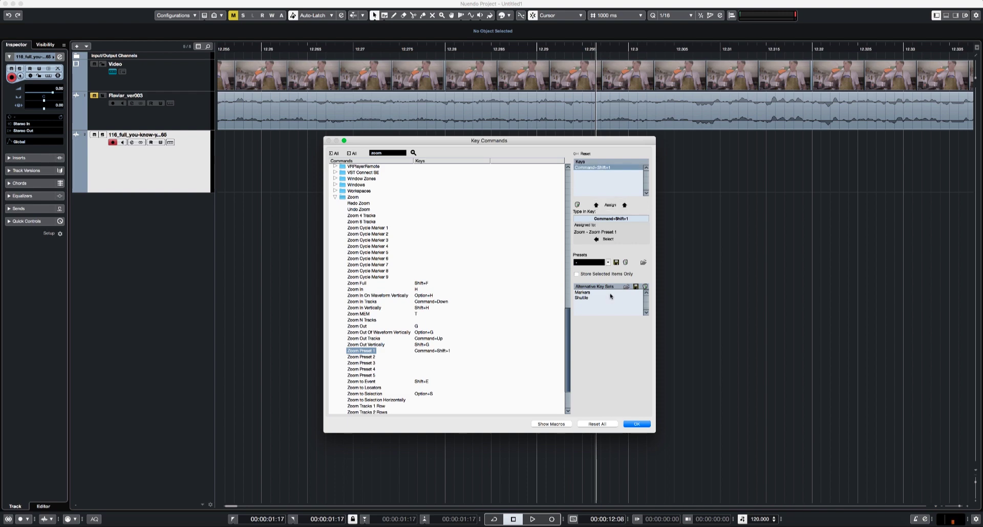
{"action": "left_click", "coordinate": [638, 424]}
Test the new key command by recalling Zoom Preset 1, and zoom the timeline out and in around the project cursor
{"action": "key", "text": "super+shift+1"}
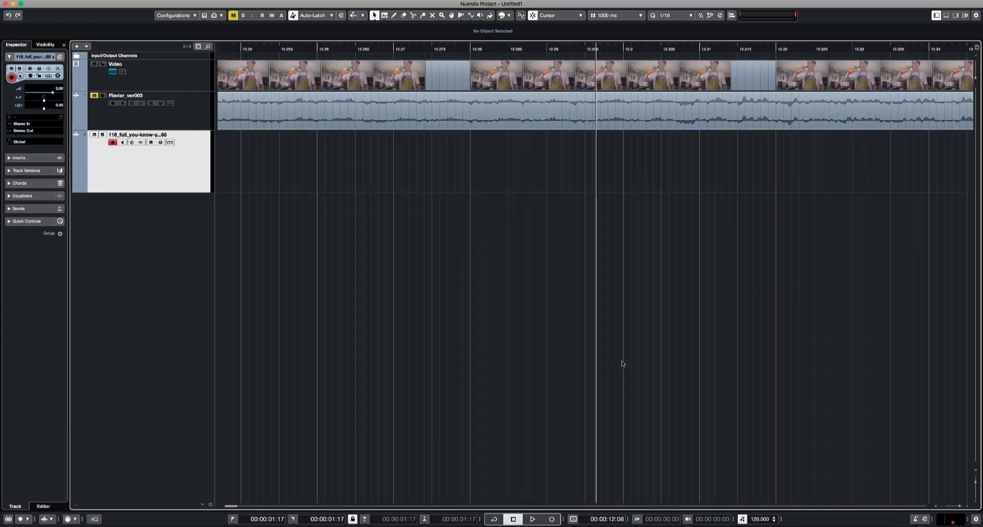
{"action": "key", "text": "g"}
{"action": "key", "text": "g"}
{"action": "key", "text": "g"}
{"action": "key", "text": "g"}
{"action": "key", "text": "g"}
{"action": "key", "text": "g"}
{"action": "key", "text": "g"}
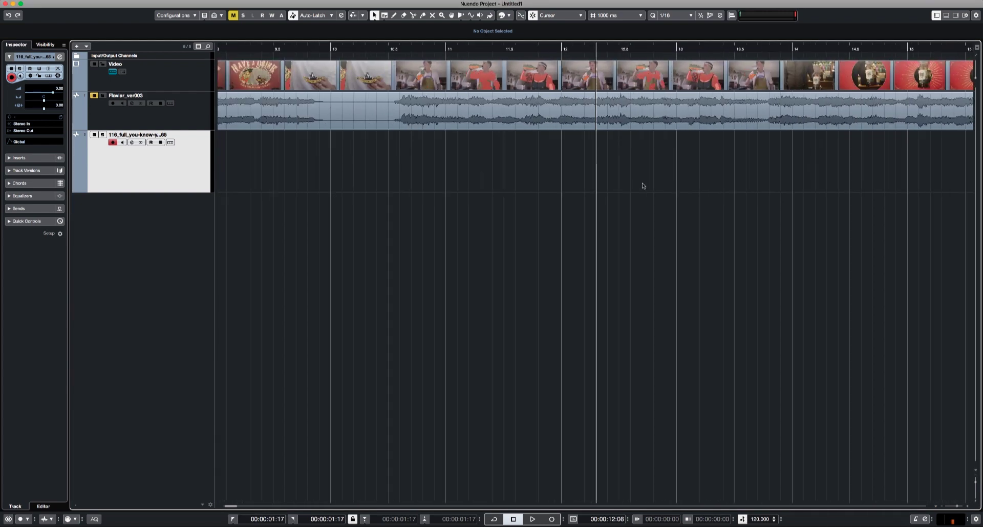
{"action": "key", "text": "g"}
{"action": "key", "text": "g"}
{"action": "key", "text": "g"}
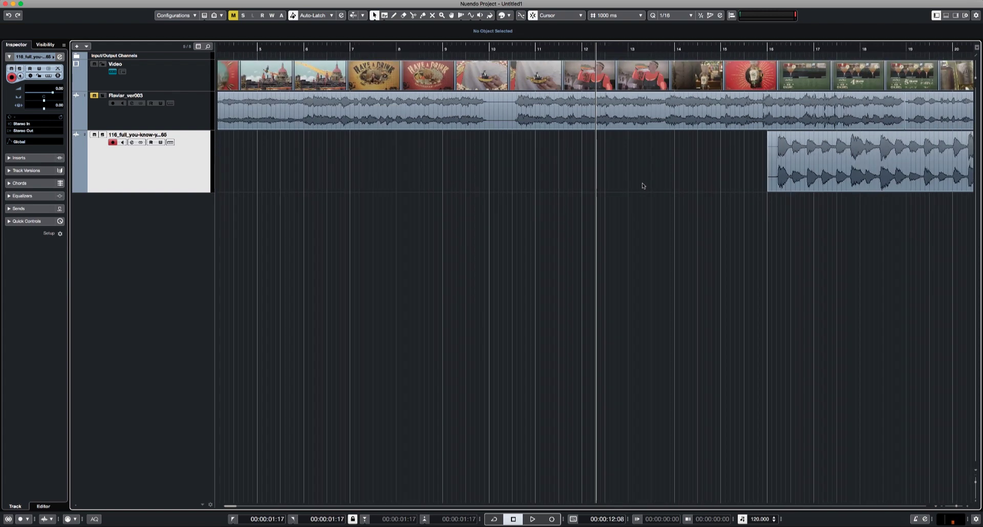
{"action": "key", "text": "h"}
{"action": "key", "text": "h"}
{"action": "key", "text": "h"}
{"action": "key", "text": "h"}
{"action": "key", "text": "h"}
{"action": "key", "text": "h"}
{"action": "key", "text": "h"}
{"action": "key", "text": "h"}
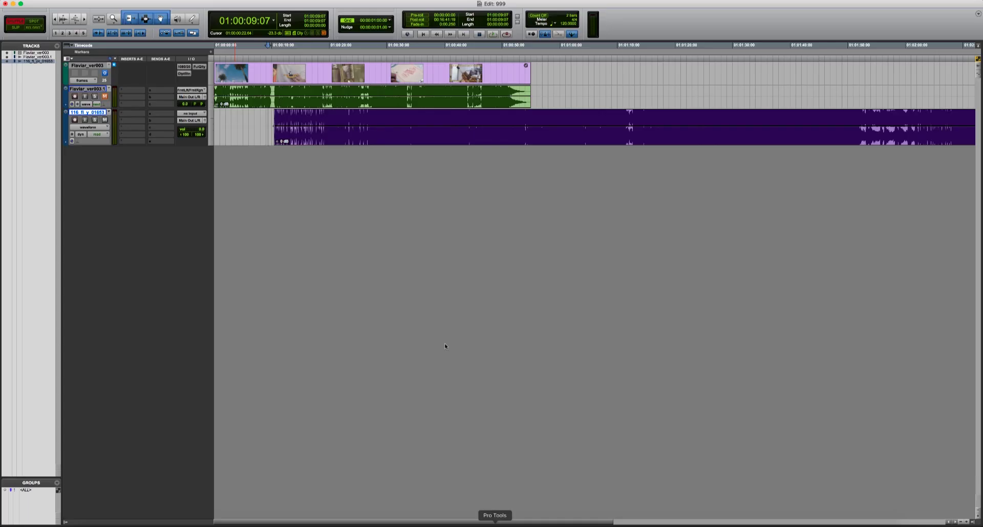
Switch to Pro Tools and recall zoom presets 2, 3 and 4 for comparison
{"action": "left_click", "coordinate": [63, 32]}
{"action": "left_click", "coordinate": [69, 33]}
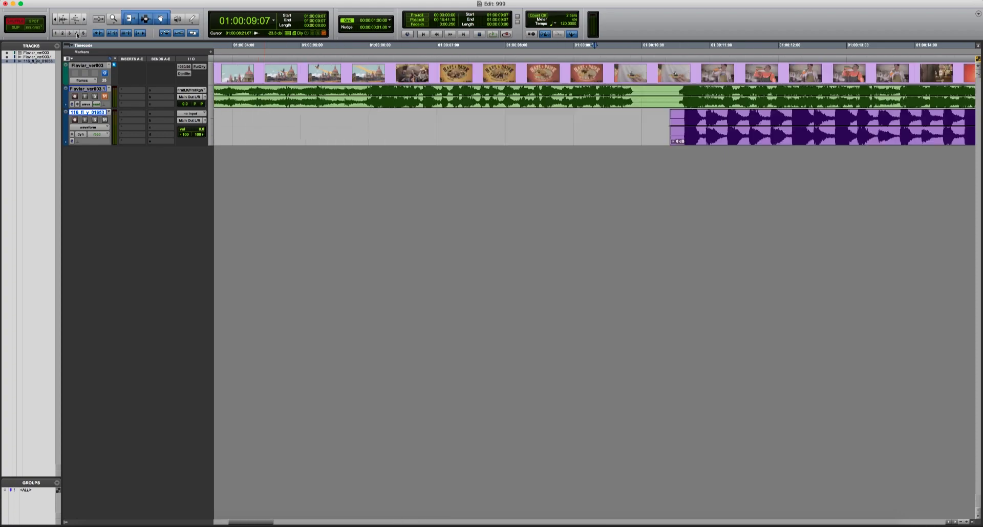
{"action": "left_click", "coordinate": [76, 33]}
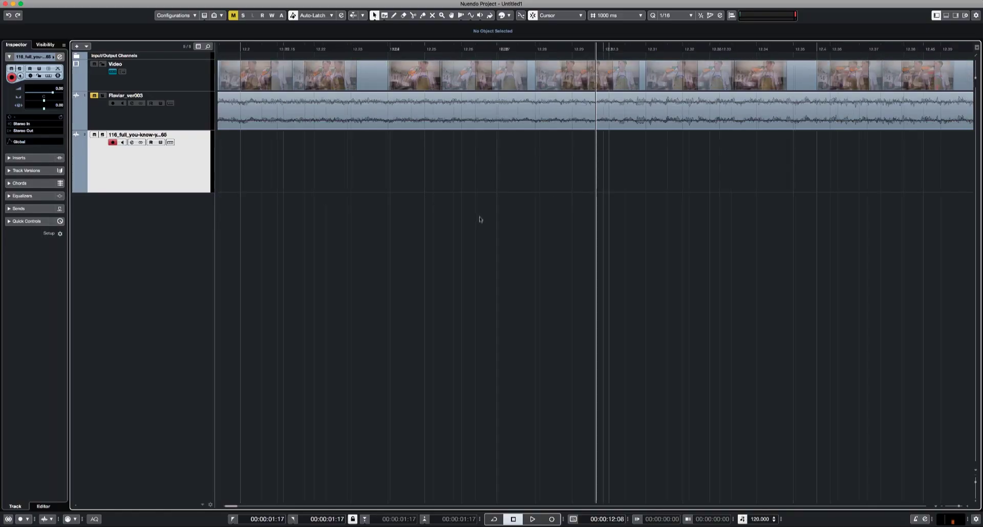
Return to Nuendo and zoom the timeline out around the project cursor at 00:00:12:08
{"action": "key", "text": "g"}
{"action": "key", "text": "g"}
{"action": "key", "text": "g"}
{"action": "key", "text": "g"}
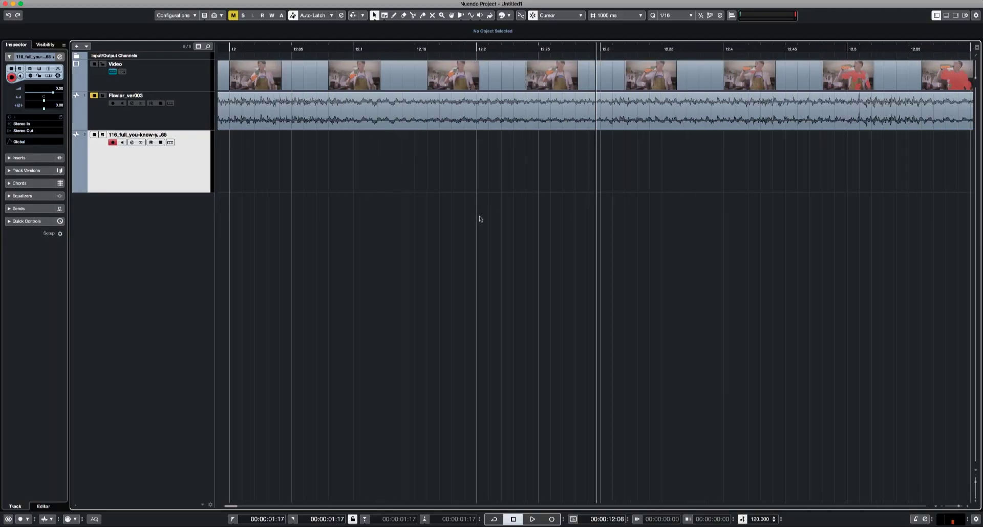